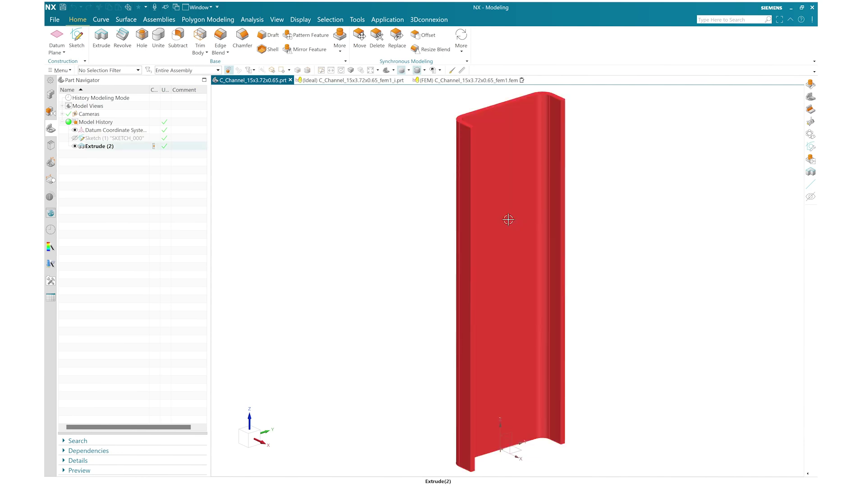
Check Face Pair Midsurface in the idealized part, then display C_Channel_15x3.72x0.65_fem1.fem.
{"action": "left_click", "coordinate": [330, 80]}
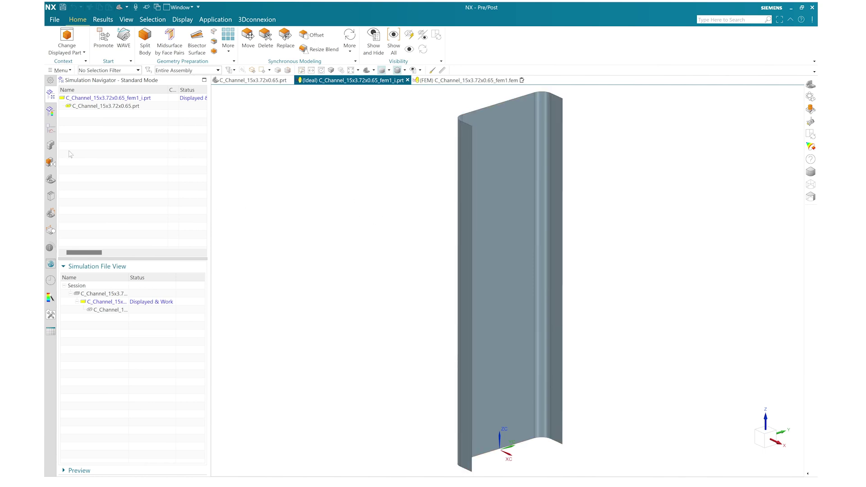
{"action": "left_click", "coordinate": [54, 183]}
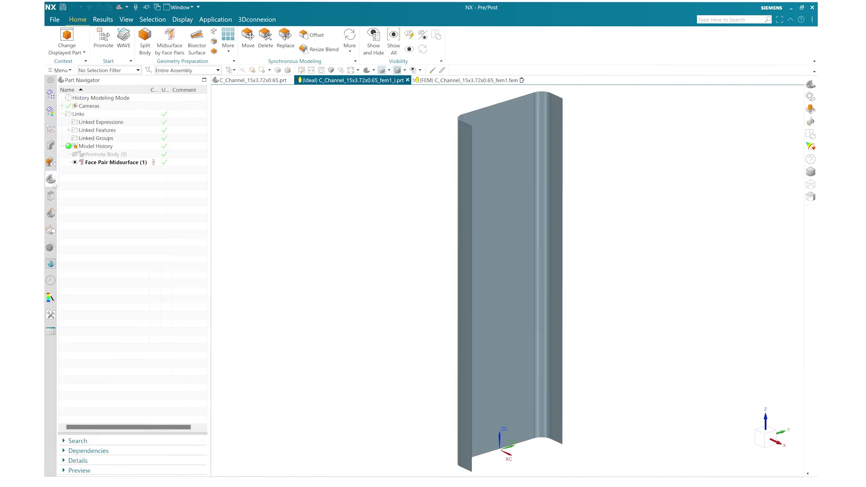
{"action": "left_click", "coordinate": [88, 165]}
{"action": "left_click", "coordinate": [51, 93]}
{"action": "double_click", "coordinate": [119, 294]}
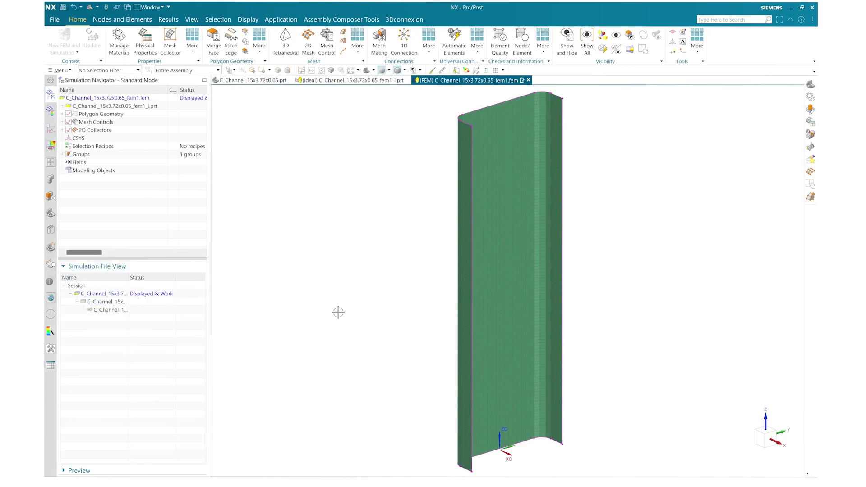
Review the Thin Shell 2d_mesh(1) associated data and accept it unchanged.
{"action": "left_click", "coordinate": [62, 130]}
{"action": "left_click", "coordinate": [68, 139]}
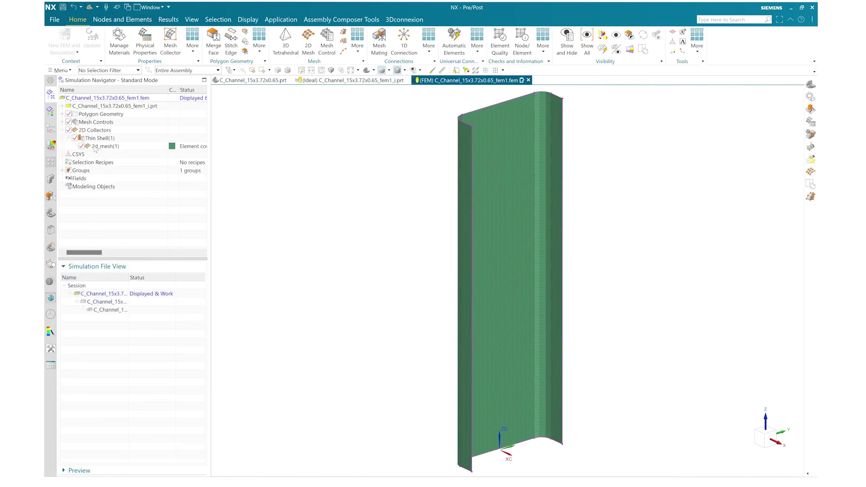
{"action": "right_click", "coordinate": [93, 147]}
{"action": "left_click", "coordinate": [123, 199]}
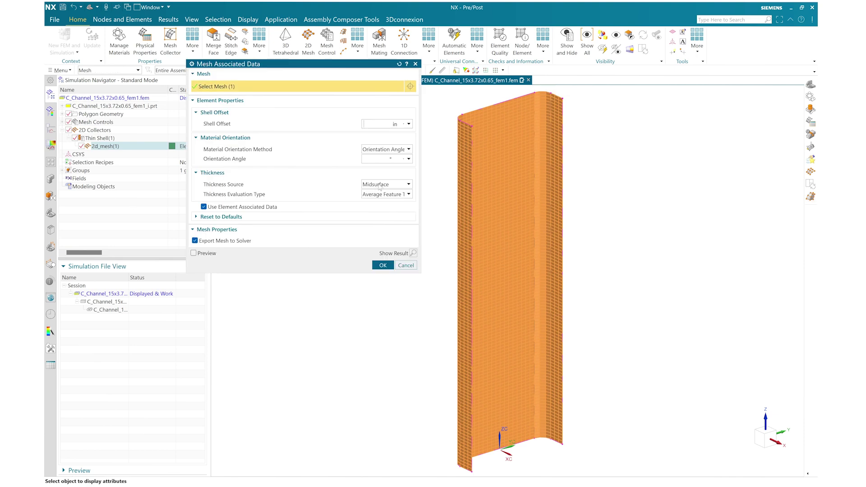
{"action": "left_click", "coordinate": [383, 265]}
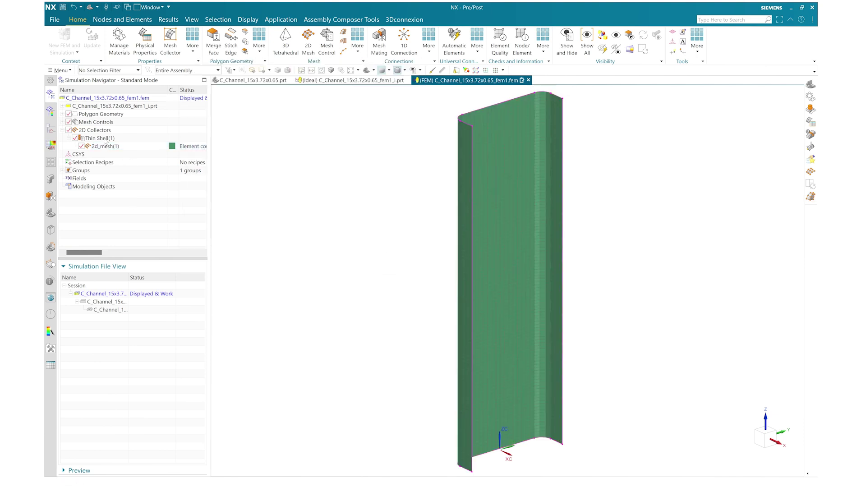
Check where the Steel-Rolled material is used in the materials list.
{"action": "left_click", "coordinate": [119, 41]}
{"action": "left_click", "coordinate": [207, 116]}
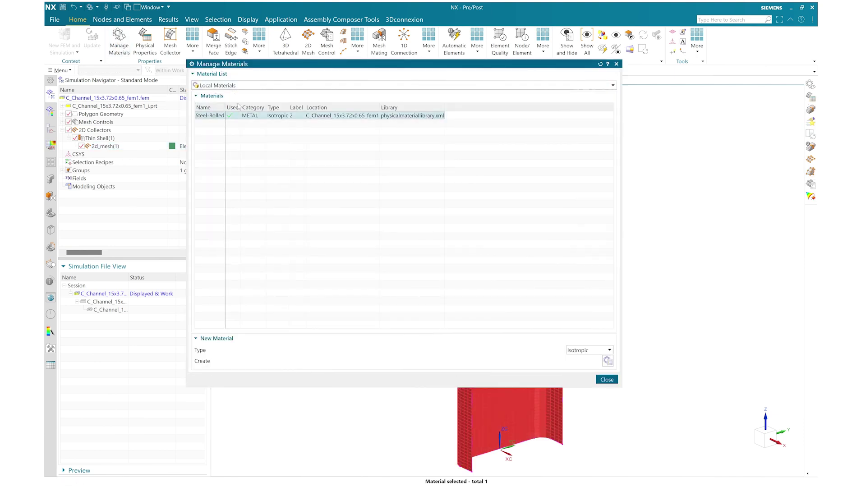
{"action": "left_click_drag", "start_coordinate": [298, 67], "coordinate": [258, 83]}
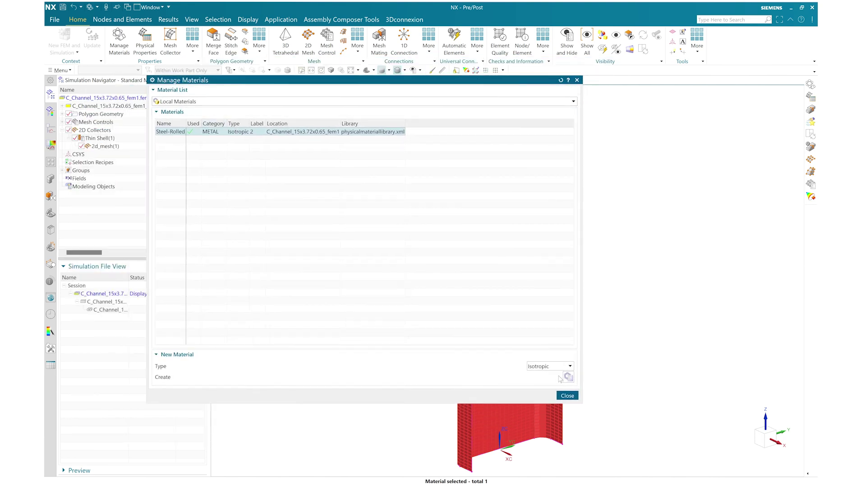
{"action": "left_click", "coordinate": [568, 395]}
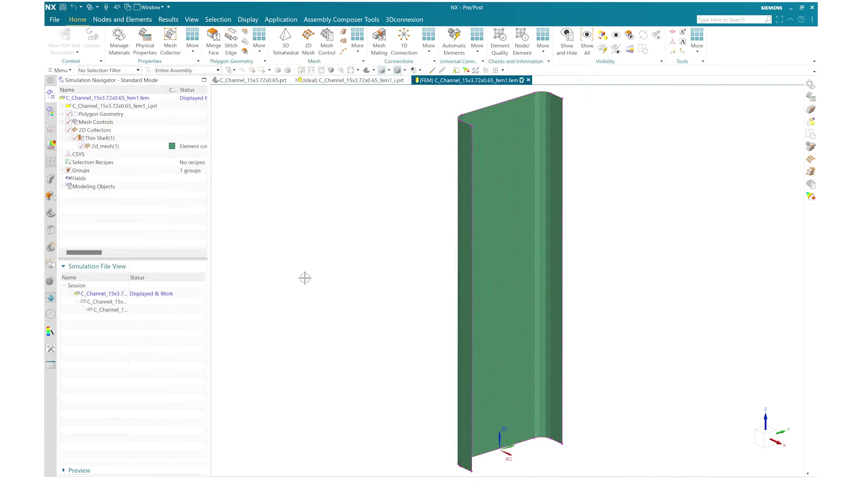
Start a new Simcenter Nastran simulation from the FEM file.
{"action": "right_click", "coordinate": [121, 100]}
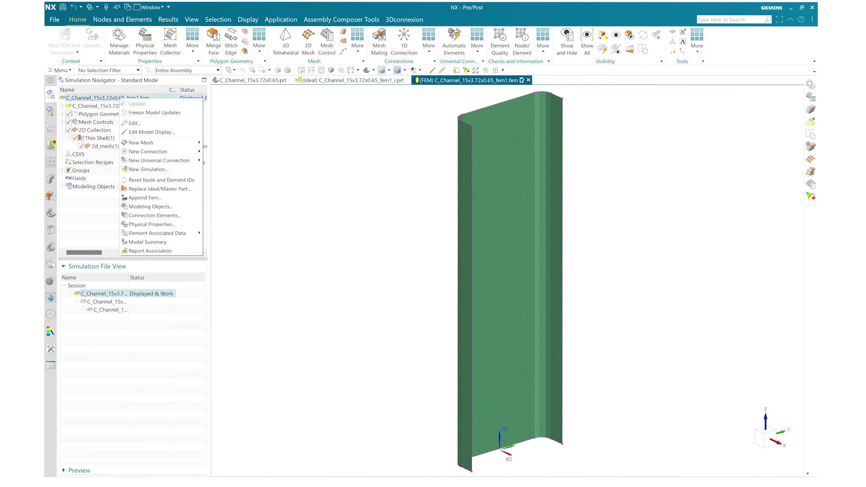
{"action": "left_click", "coordinate": [139, 170]}
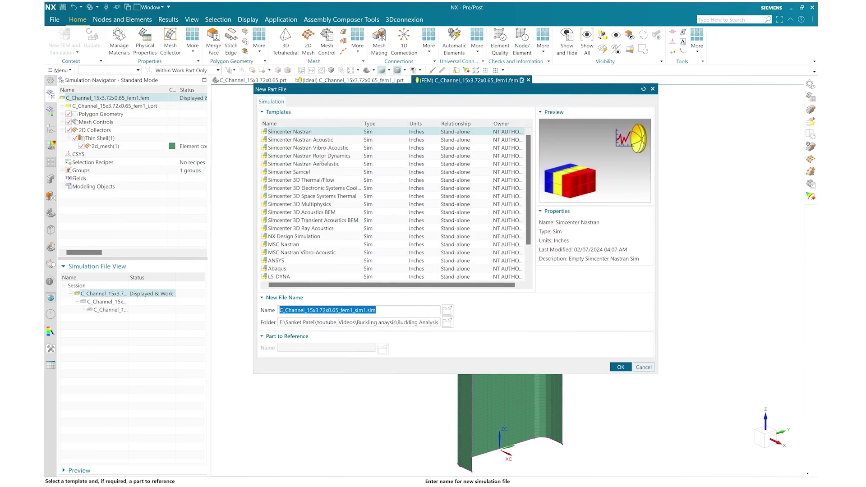
{"action": "left_click", "coordinate": [309, 134]}
Create the simulation file with a SOL 105 Linear Buckling solution named Linear Buckling.
{"action": "left_click", "coordinate": [620, 367]}
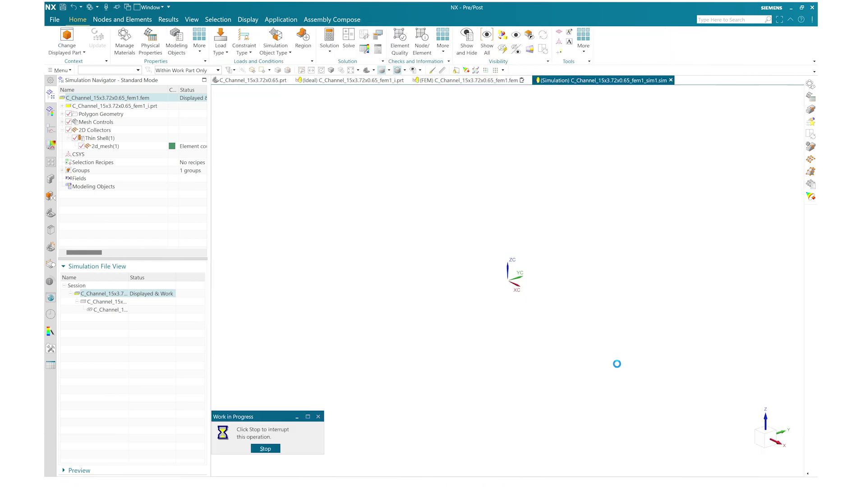
{"action": "left_click", "coordinate": [229, 243]}
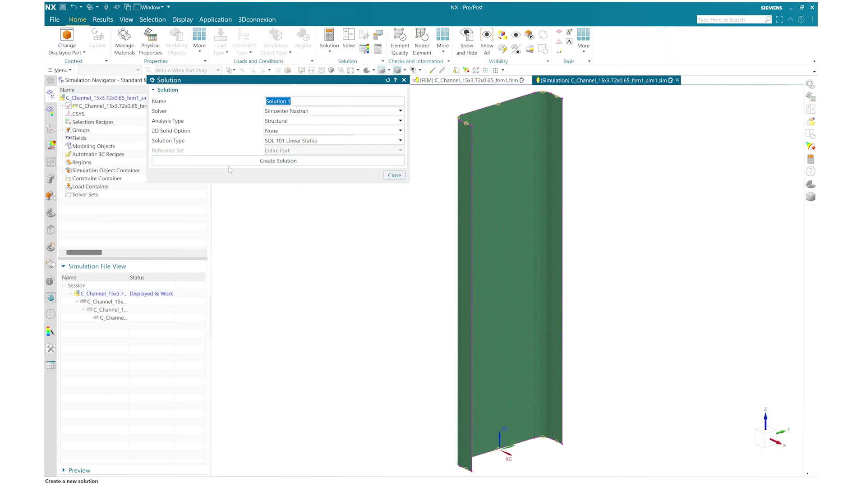
{"action": "type", "text": "Linear Buckling"}
{"action": "left_click", "coordinate": [300, 141]}
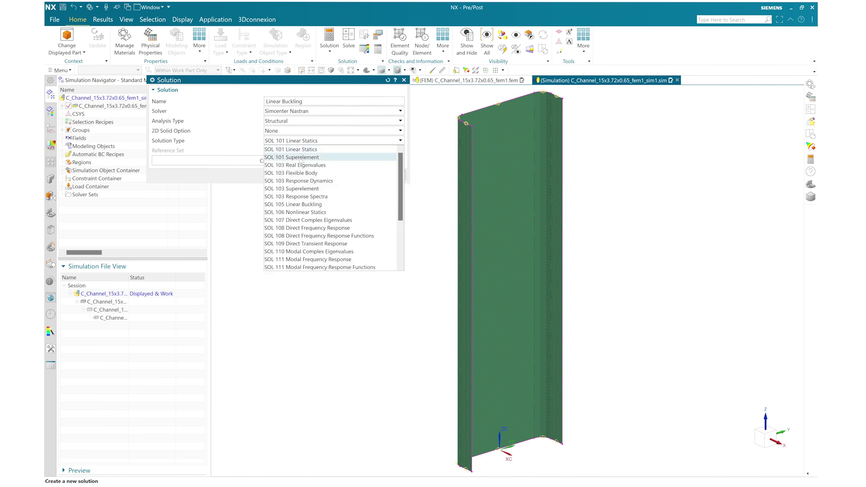
{"action": "left_click", "coordinate": [296, 204]}
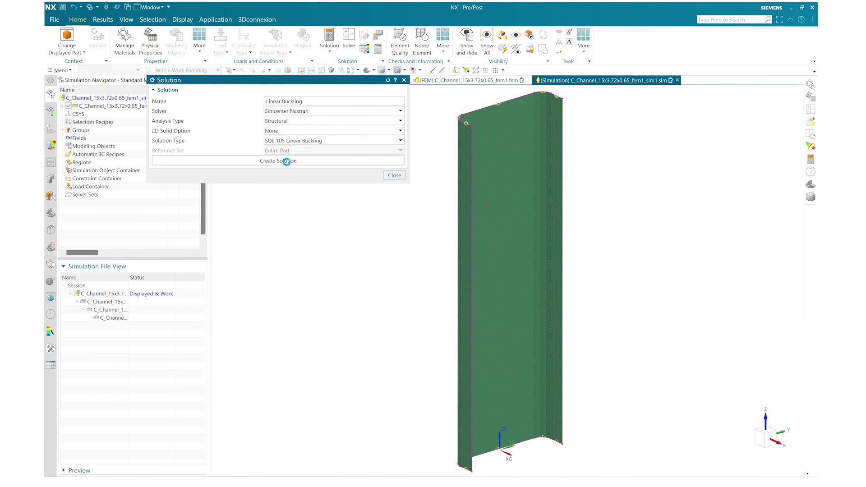
{"action": "left_click", "coordinate": [287, 161]}
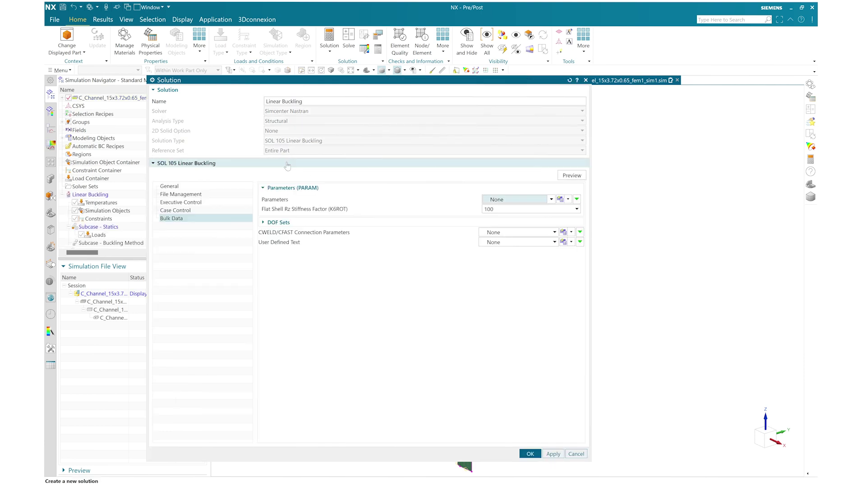
{"action": "left_click", "coordinate": [531, 454]}
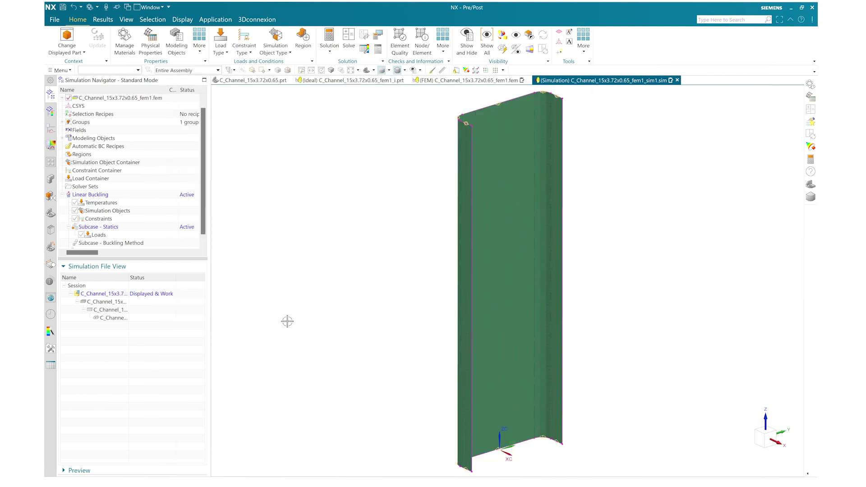
Add a fixed constraint named Fixed Base on the five bottom edges of the channel.
{"action": "left_click", "coordinate": [244, 45]}
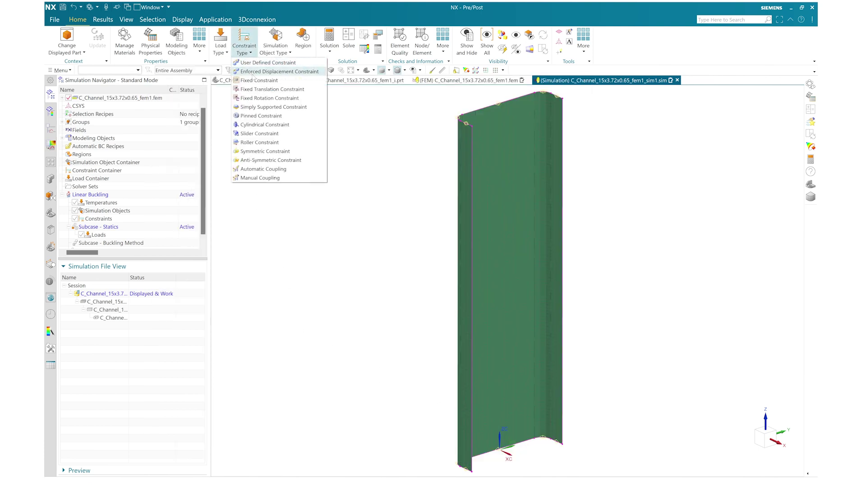
{"action": "left_click", "coordinate": [256, 82]}
{"action": "left_click", "coordinate": [167, 92]}
{"action": "left_click_drag", "start_coordinate": [201, 103], "coordinate": [168, 102]}
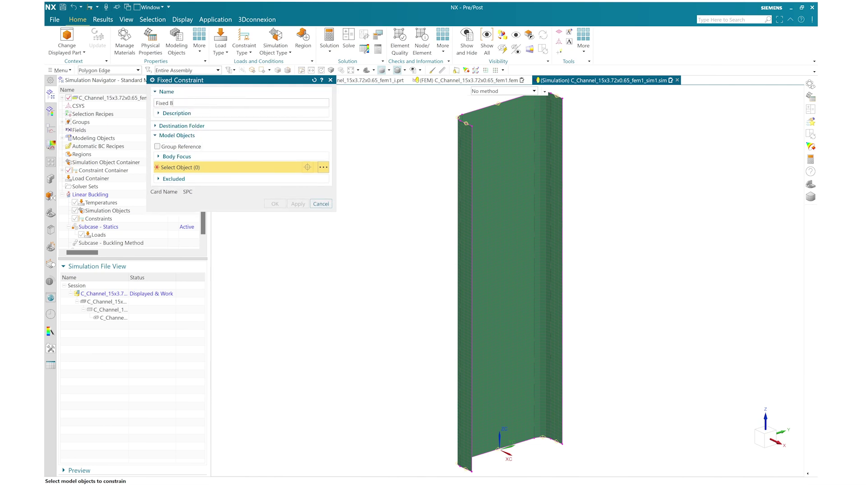
{"action": "scroll", "coordinate": [414, 284], "scroll_direction": "down", "scroll_amount": 1}
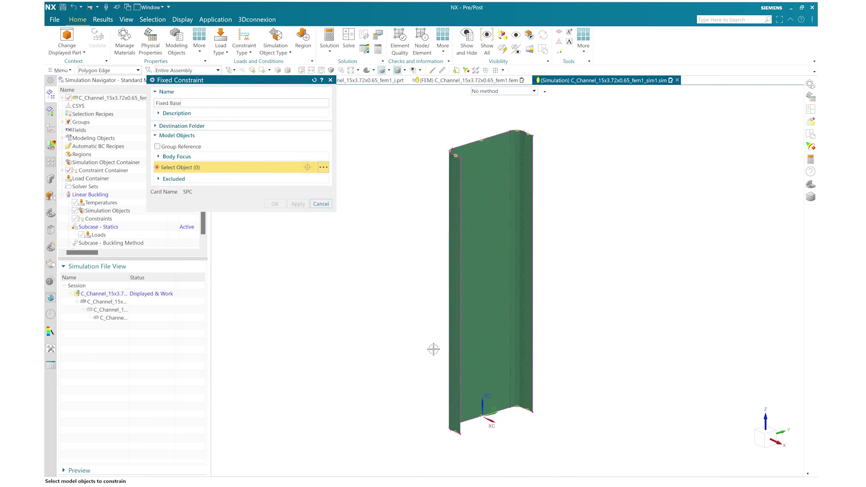
{"action": "left_click_drag", "start_coordinate": [422, 398], "coordinate": [580, 473]}
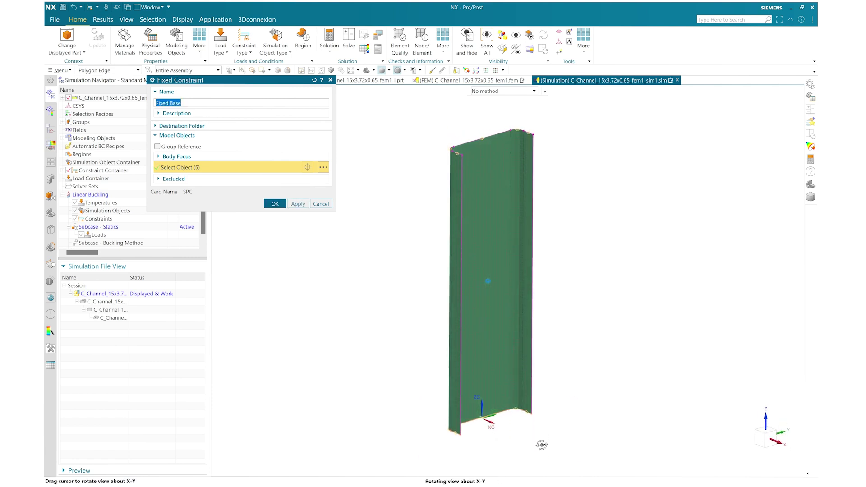
{"action": "left_click", "coordinate": [276, 204]}
Add user-defined constraint Top on the five top edges, DOF 1, 2, 4, 5 fixed, 3, 6 free.
{"action": "left_click", "coordinate": [242, 51]}
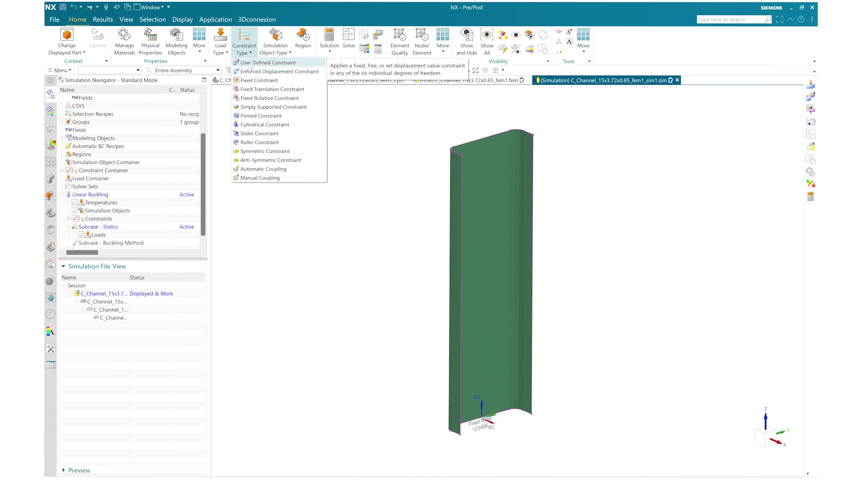
{"action": "left_click", "coordinate": [250, 64]}
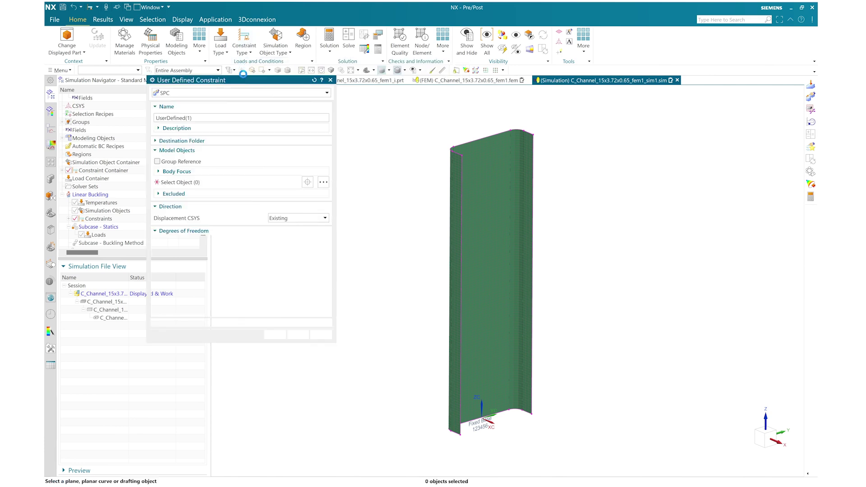
{"action": "type", "text": "Top"}
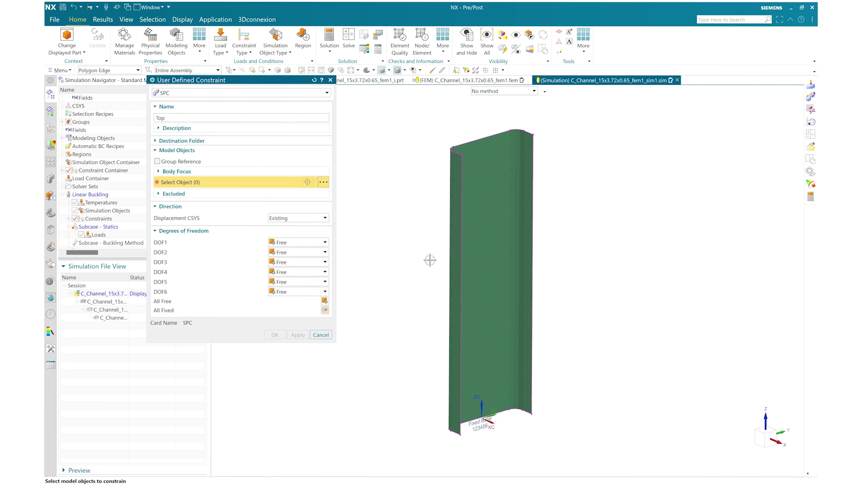
{"action": "scroll", "coordinate": [429, 259], "scroll_direction": "down", "scroll_amount": 2}
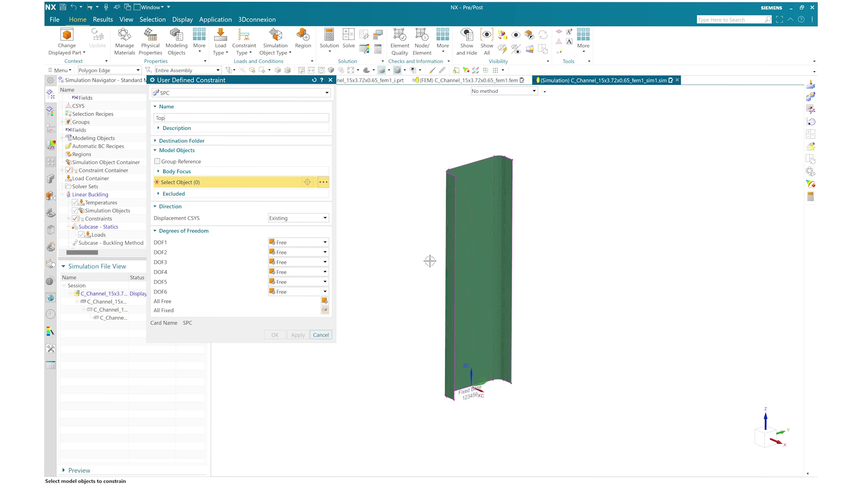
{"action": "left_click_drag", "start_coordinate": [397, 137], "coordinate": [537, 195]}
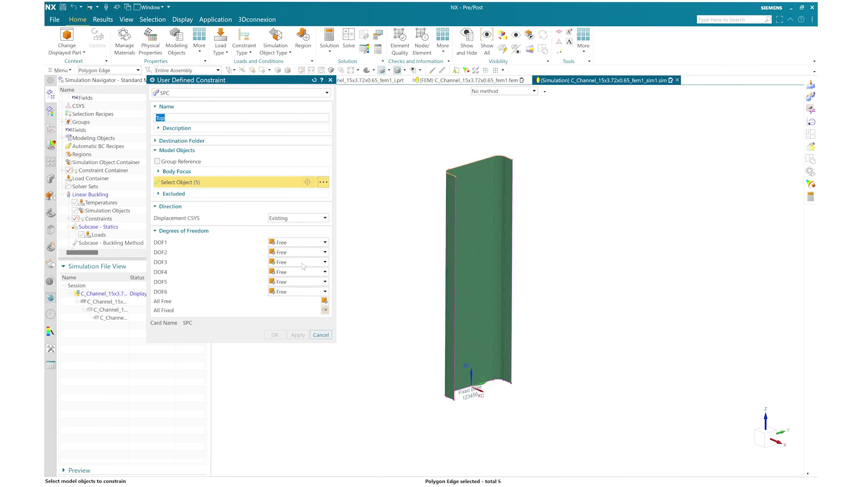
{"action": "left_click", "coordinate": [325, 312]}
{"action": "left_click", "coordinate": [302, 263]}
{"action": "left_click", "coordinate": [298, 273]}
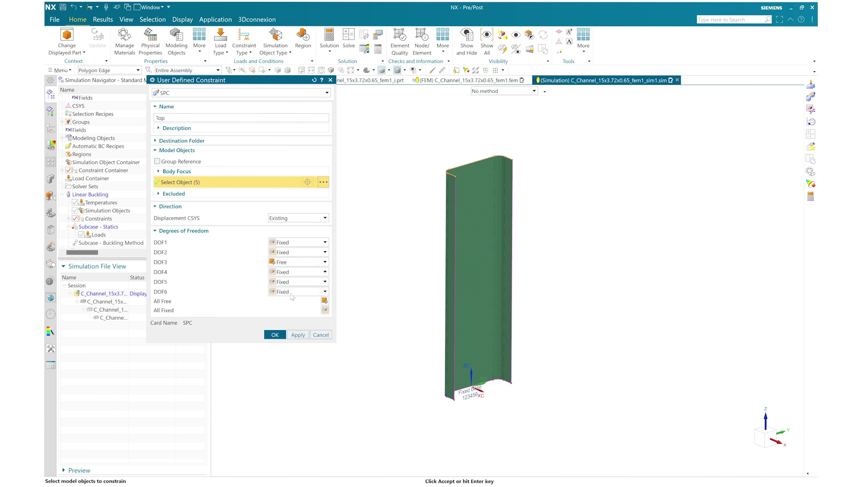
{"action": "left_click", "coordinate": [280, 335]}
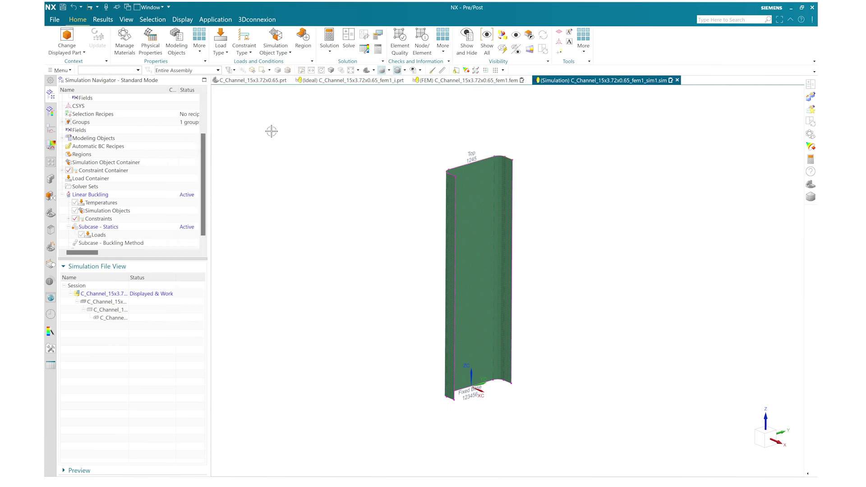
{"action": "left_click", "coordinate": [225, 51]}
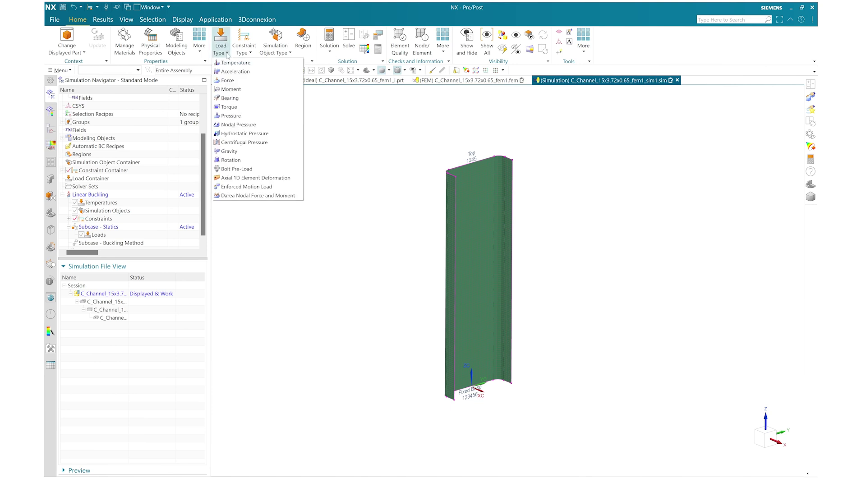
Apply a 1 lbf force along -ZC on the 30 nodes at the channel's top.
{"action": "left_click", "coordinate": [223, 81]}
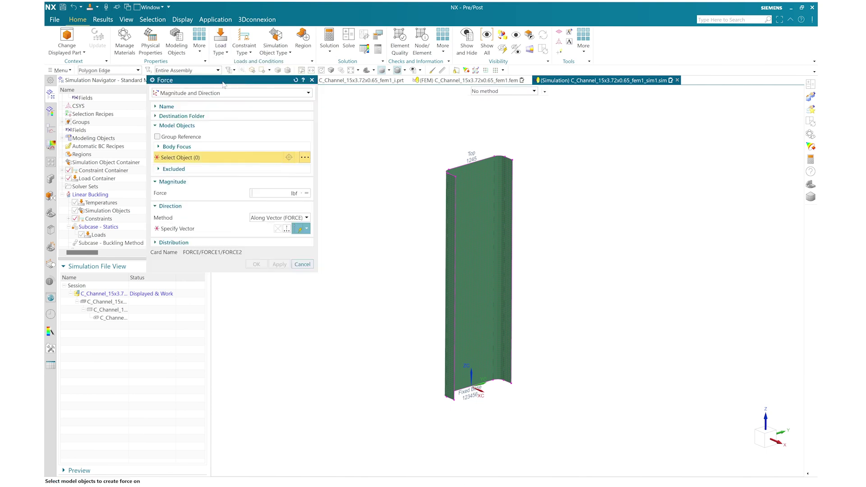
{"action": "left_click", "coordinate": [107, 70]}
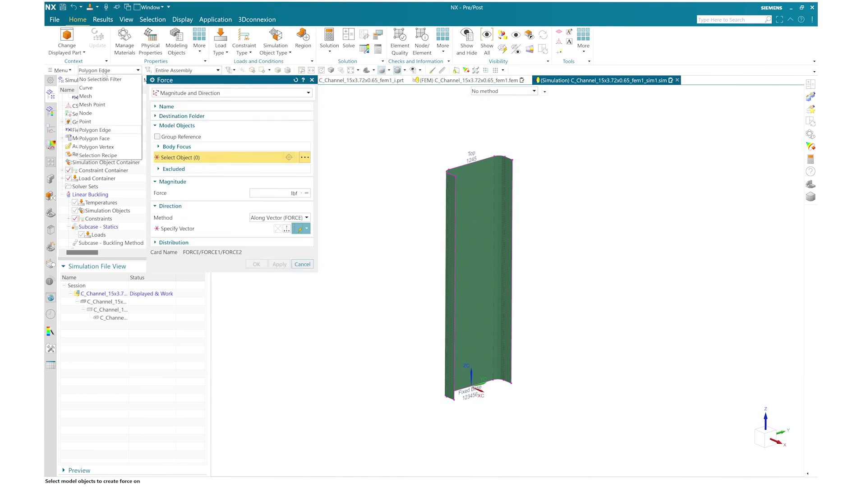
{"action": "left_click", "coordinate": [95, 113]}
{"action": "left_click", "coordinate": [758, 437]}
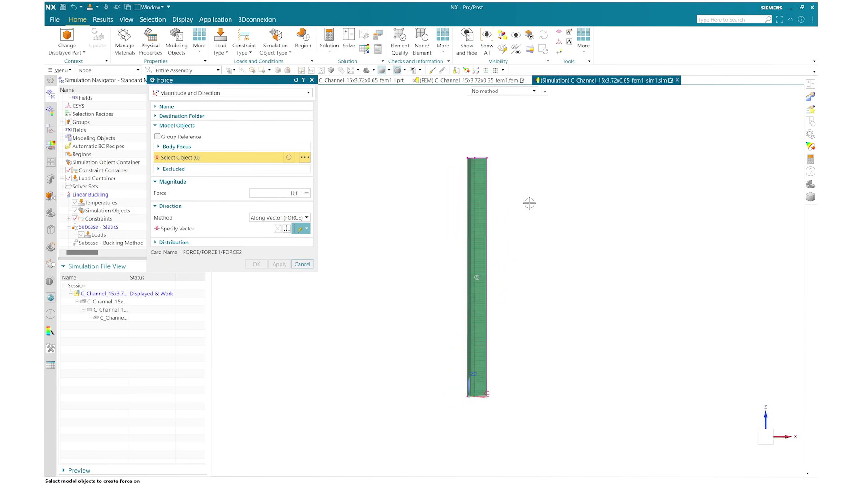
{"action": "left_click_drag", "start_coordinate": [451, 139], "coordinate": [512, 163]}
{"action": "middle_click_drag", "start_coordinate": [524, 196], "coordinate": [505, 214]}
{"action": "left_click", "coordinate": [306, 229]}
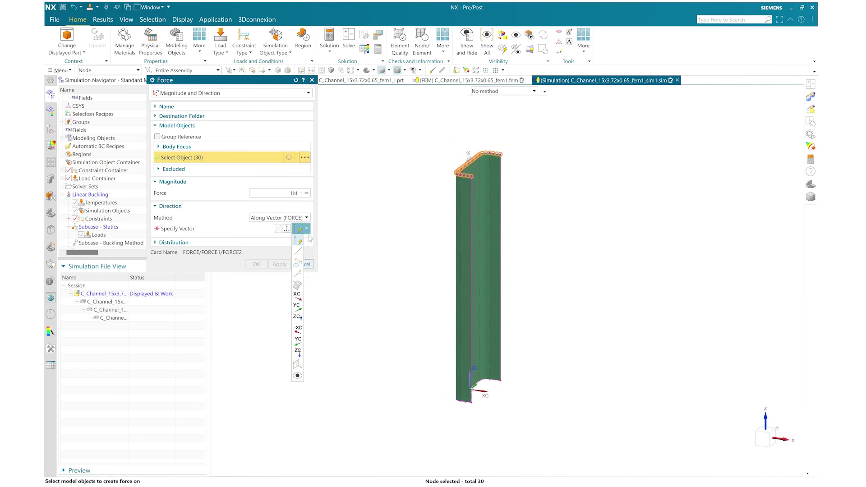
{"action": "left_click", "coordinate": [299, 350]}
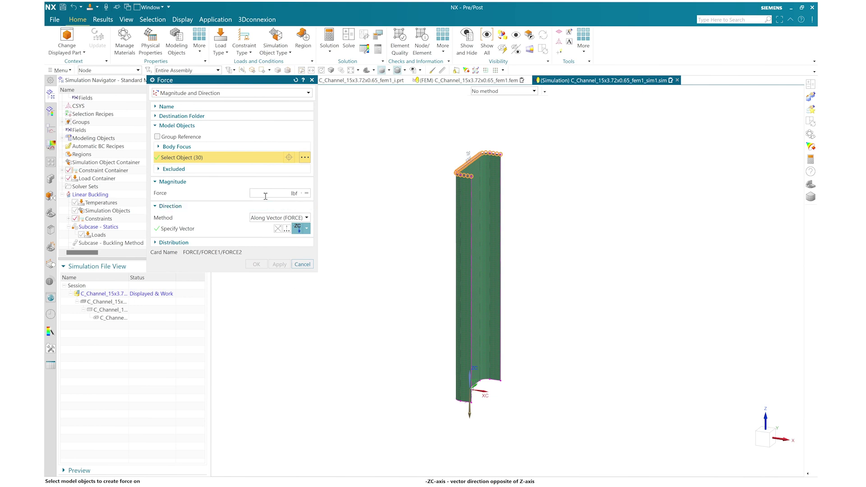
{"action": "type", "text": "1"}
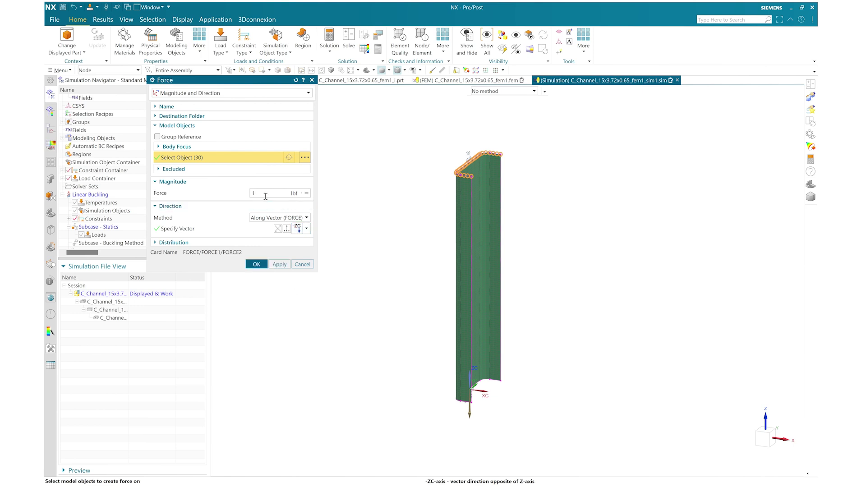
{"action": "left_click", "coordinate": [256, 264]}
Start solving the Linear Buckling solution.
{"action": "scroll", "coordinate": [482, 180], "scroll_direction": "up", "scroll_amount": 3}
{"action": "scroll", "coordinate": [451, 149], "scroll_direction": "down", "scroll_amount": 2}
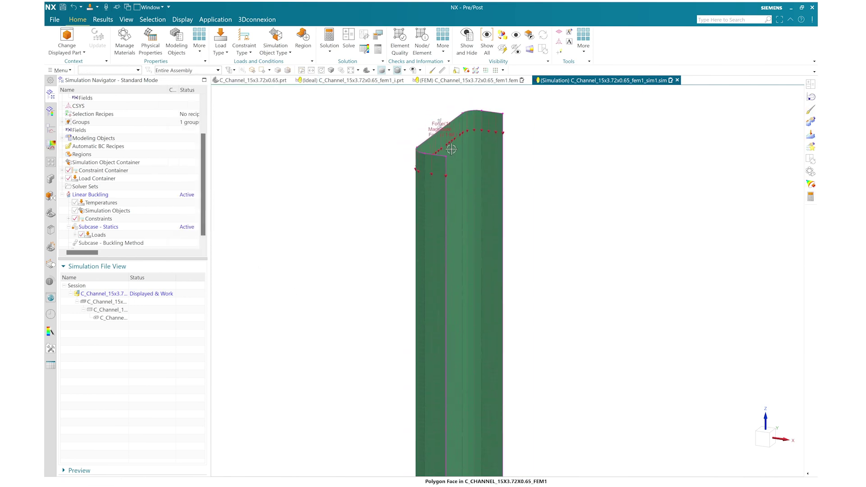
{"action": "scroll", "coordinate": [91, 246], "scroll_direction": "down", "scroll_amount": 1}
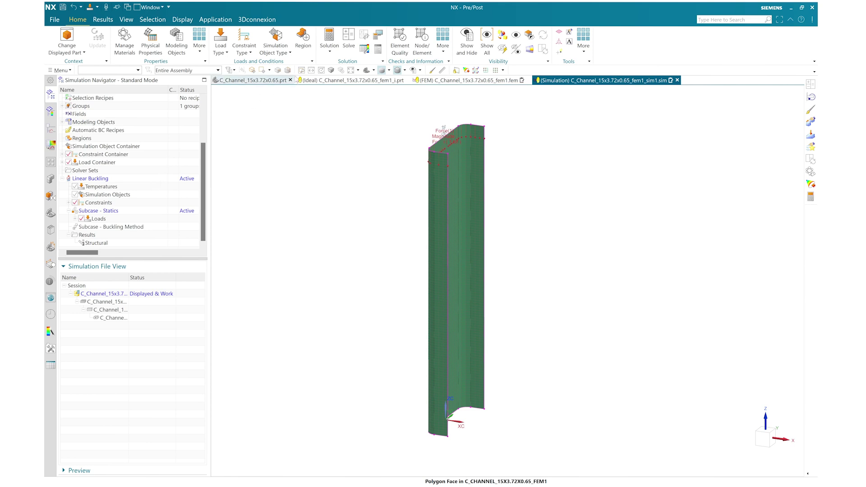
{"action": "left_click", "coordinate": [353, 50]}
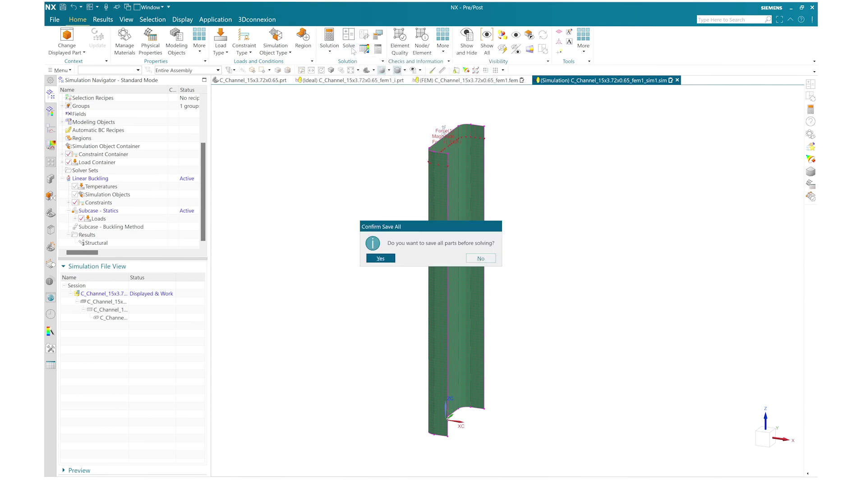
Save all parts and run the Simcenter Nastran linear buckling solve to completion.
{"action": "left_click", "coordinate": [383, 259]}
{"action": "left_click", "coordinate": [418, 175]}
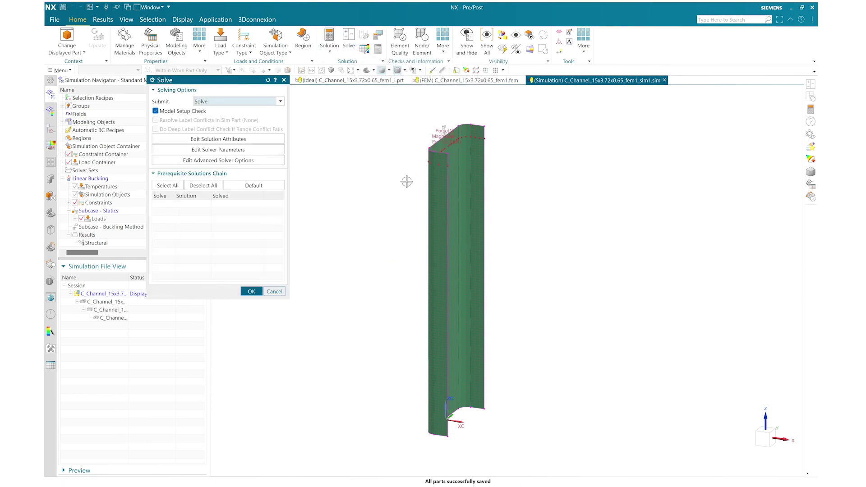
{"action": "left_click", "coordinate": [249, 291]}
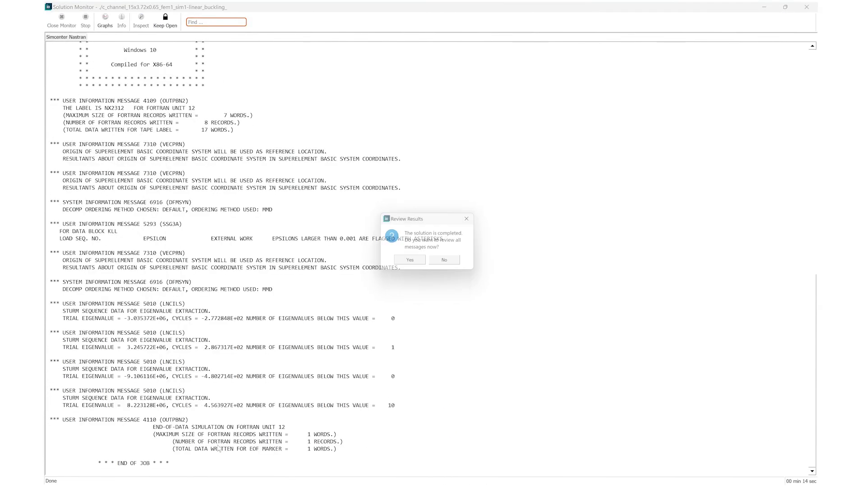
{"action": "left_click", "coordinate": [448, 262]}
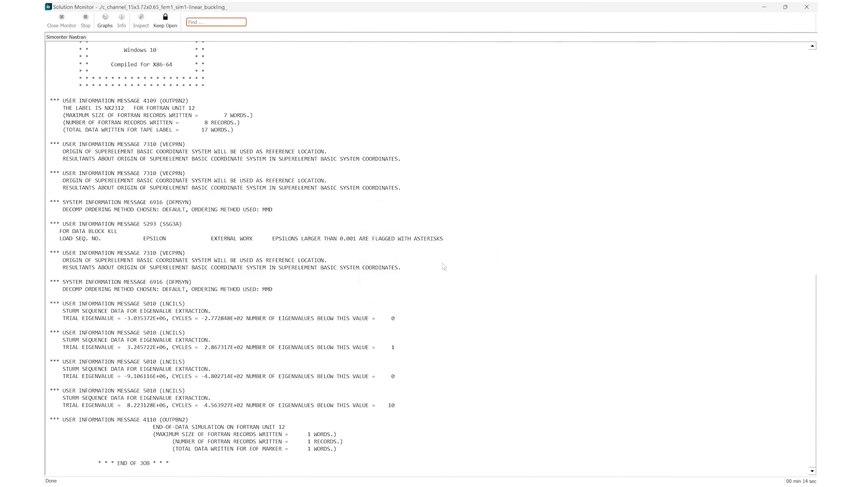
{"action": "left_click", "coordinate": [592, 229]}
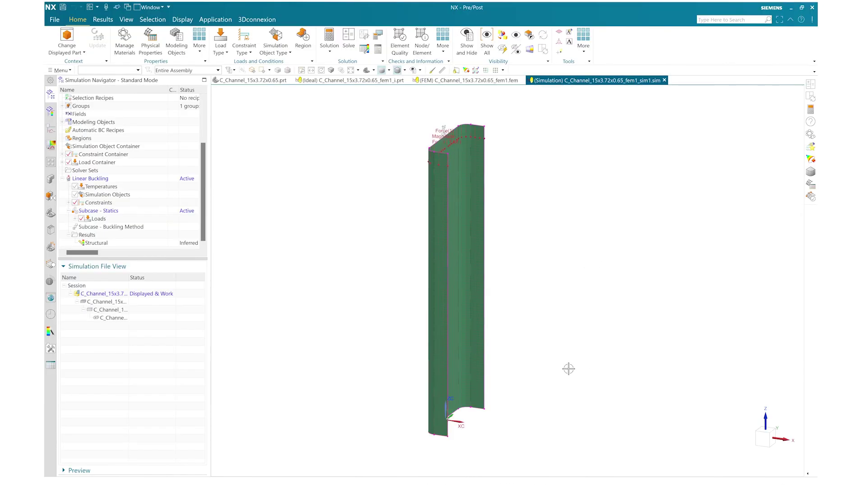
Plot the Mode 1 nodal displacement contour from the Structural buckling results.
{"action": "double_click", "coordinate": [94, 243]}
{"action": "left_click", "coordinate": [68, 114]}
{"action": "left_click", "coordinate": [75, 131]}
{"action": "left_click", "coordinate": [82, 139]}
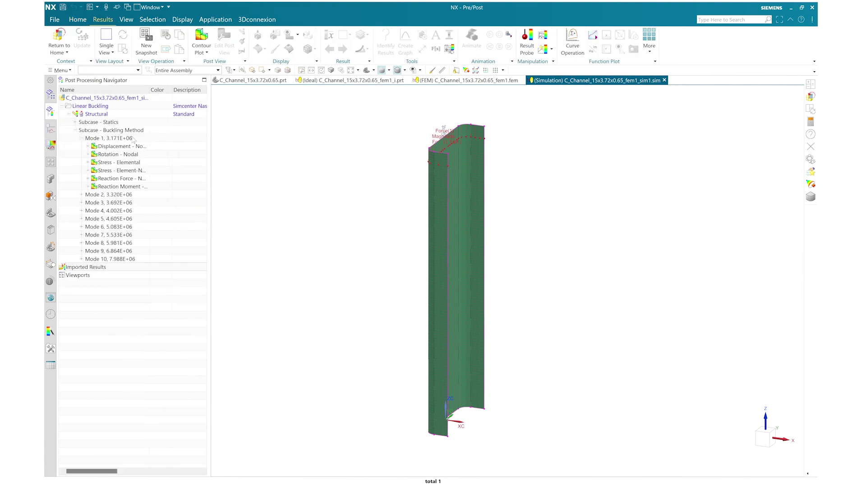
{"action": "double_click", "coordinate": [120, 146]}
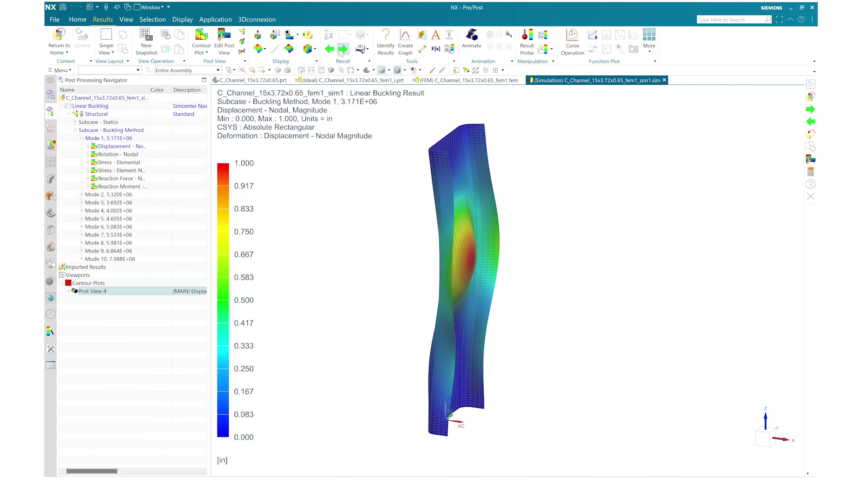
Step through the Mode 2 and Mode 3 results and back to Mode 1.
{"action": "left_click", "coordinate": [342, 49]}
{"action": "left_click", "coordinate": [343, 49]}
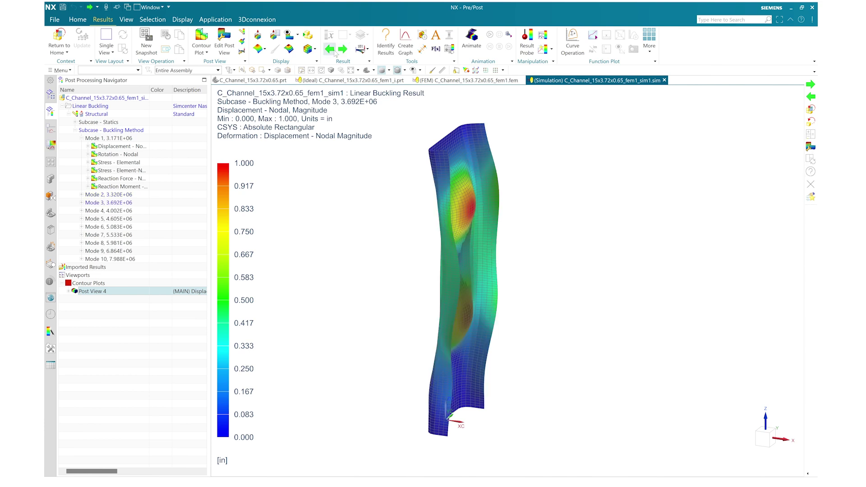
{"action": "left_click", "coordinate": [329, 51]}
{"action": "left_click", "coordinate": [328, 50]}
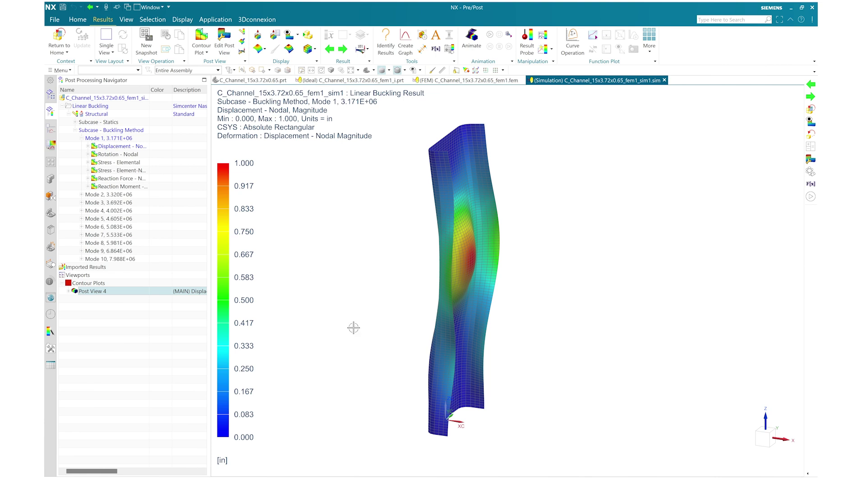
Rotate the buckled model and start a table field from the Mode 1 displacements.
{"action": "mouse_move", "coordinate": [341, 294]}
{"action": "middle_mouse_down"}
{"action": "mouse_move", "coordinate": [360, 283]}
{"action": "mouse_move", "coordinate": [354, 288]}
{"action": "middle_mouse_up"}
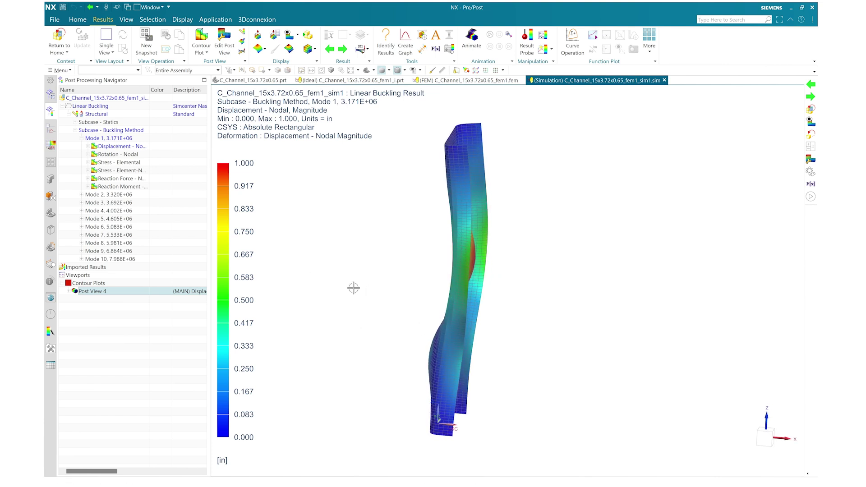
{"action": "left_click", "coordinate": [436, 49]}
{"action": "left_click_drag", "start_coordinate": [217, 117], "coordinate": [204, 117]}
Create the Nodal Displacement M1 field with a Cartesian independent domain and exit results.
{"action": "key", "text": "BackSpace"}
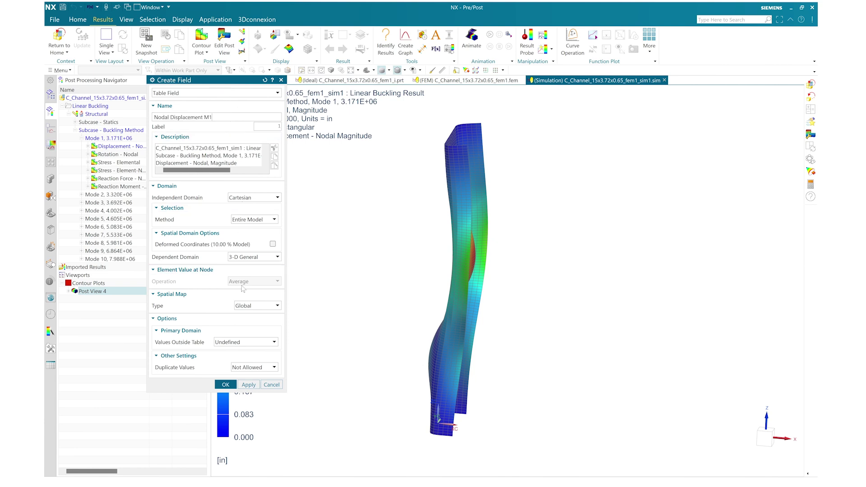
{"action": "left_click", "coordinate": [255, 197]}
{"action": "left_click", "coordinate": [257, 205]}
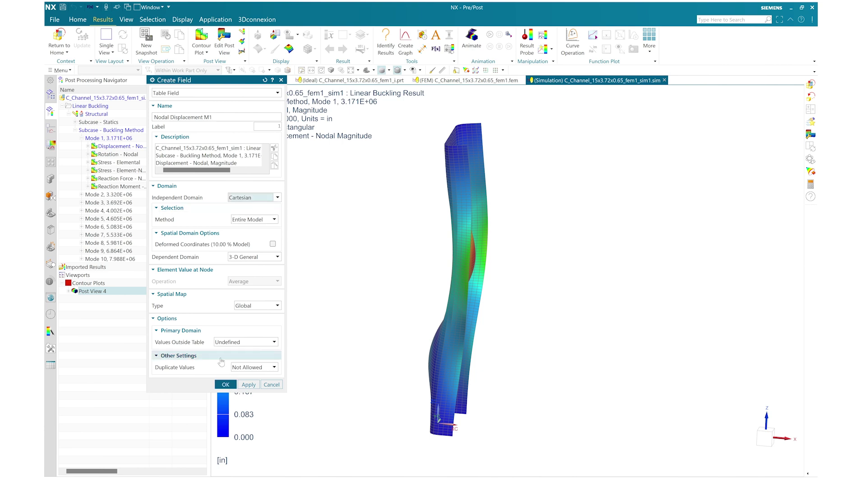
{"action": "left_click", "coordinate": [225, 385]}
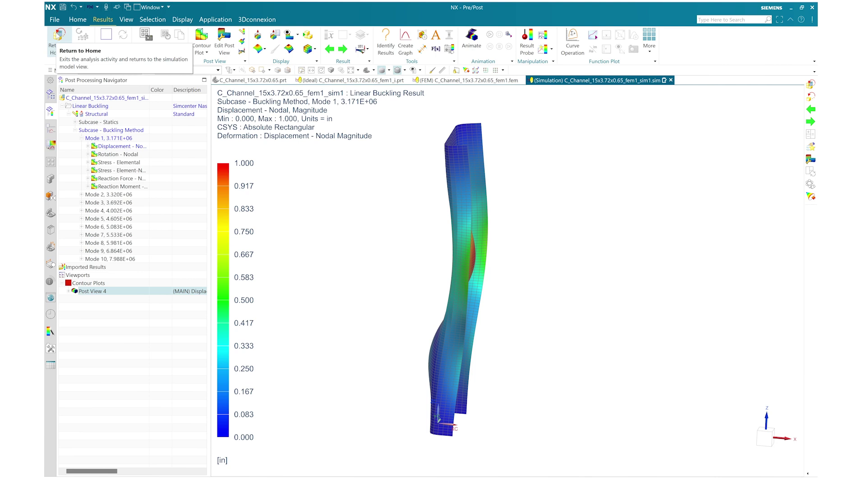
{"action": "left_click", "coordinate": [59, 35]}
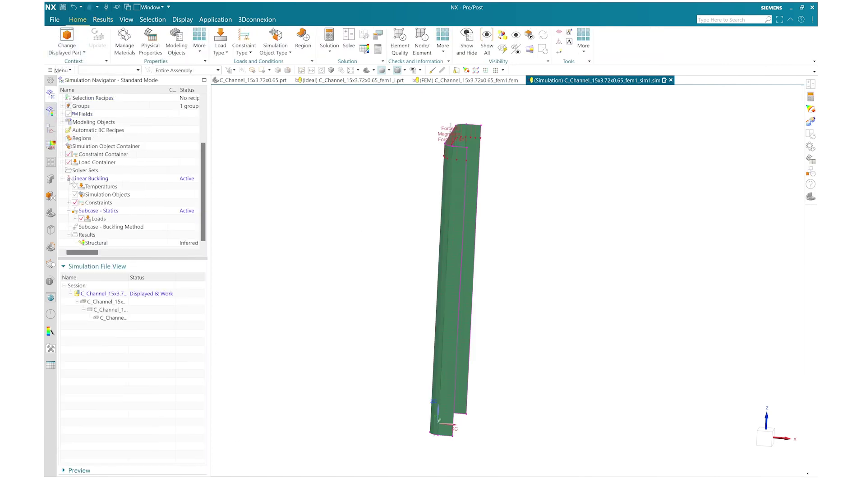
Create the SOL 401 Multi-Step Nonlinear solution Nonlinear Behaviour with Large Displacements on.
{"action": "left_click", "coordinate": [62, 114]}
{"action": "left_click", "coordinate": [63, 115]}
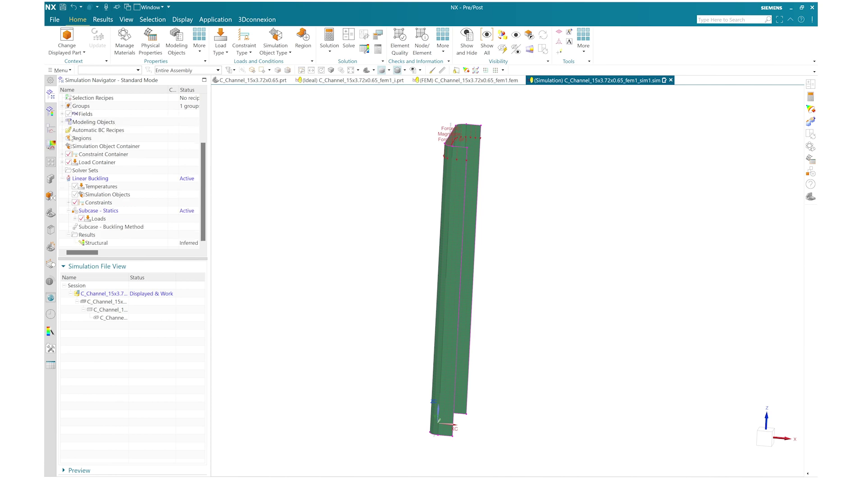
{"action": "left_click", "coordinate": [329, 50]}
{"action": "left_click", "coordinate": [330, 68]}
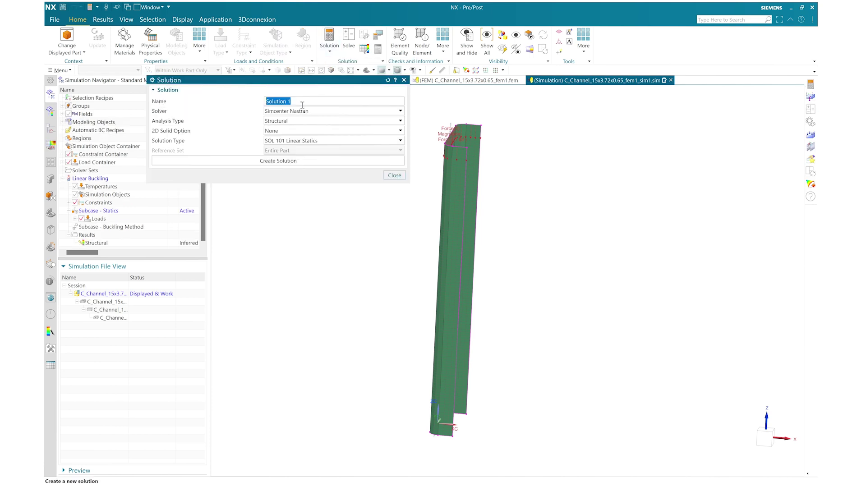
{"action": "type", "text": "Nonlinear Behaviour"}
{"action": "left_click", "coordinate": [304, 142]}
{"action": "scroll", "coordinate": [309, 243], "scroll_direction": "down", "scroll_amount": 3}
{"action": "left_click", "coordinate": [302, 244]}
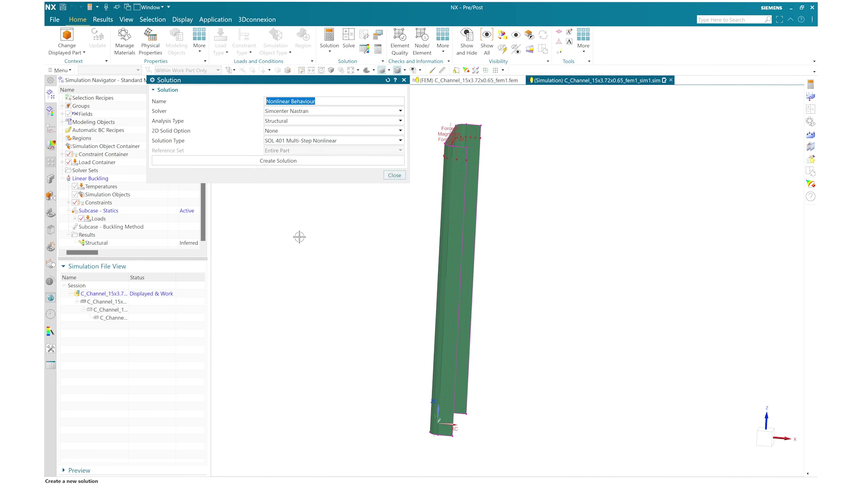
{"action": "left_click", "coordinate": [278, 162]}
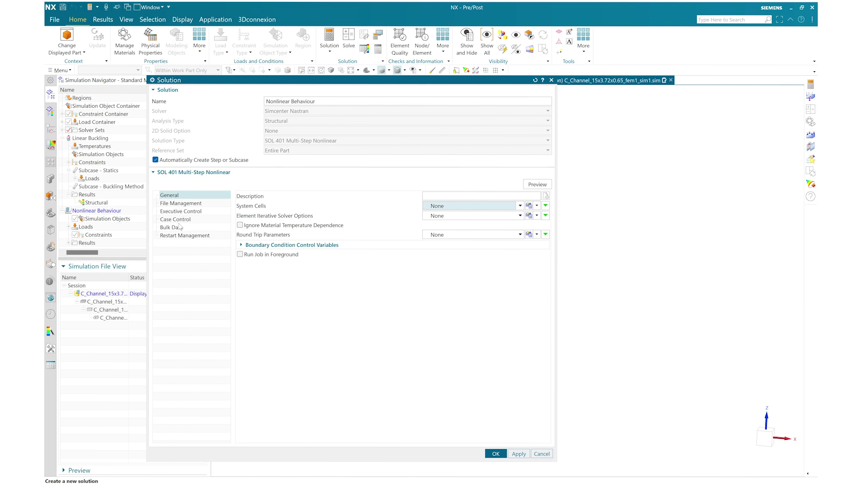
{"action": "left_click", "coordinate": [179, 228]}
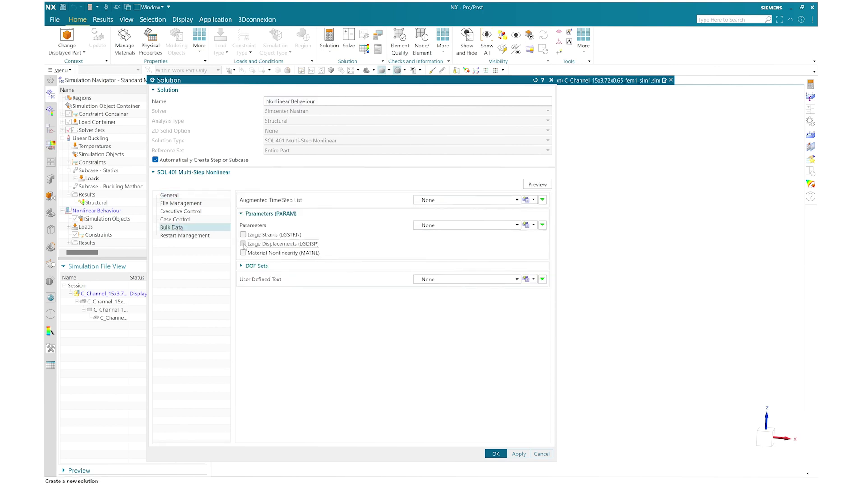
{"action": "left_click", "coordinate": [495, 454]}
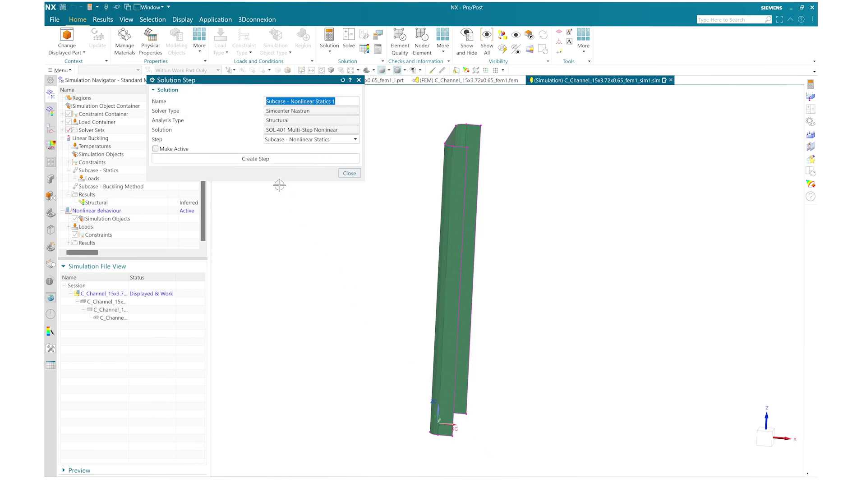
Add a nonlinear statics step with end time 2000 and 100 increments.
{"action": "left_click", "coordinate": [269, 159]}
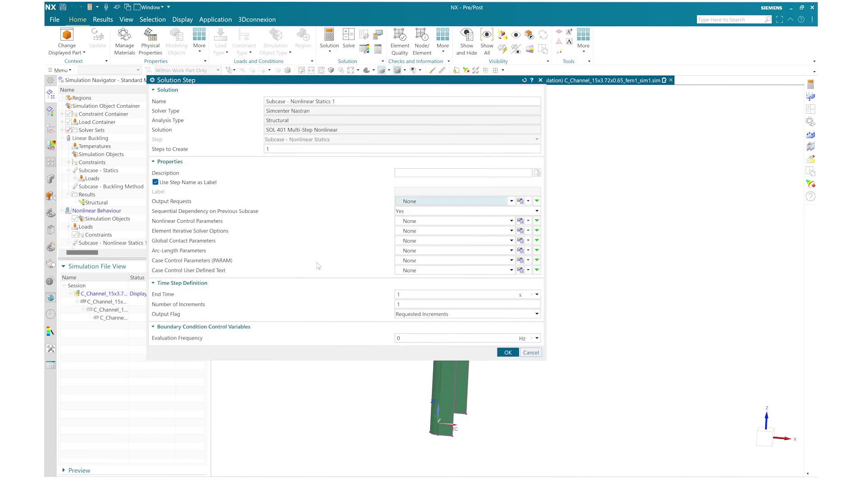
{"action": "double_click", "coordinate": [421, 295]}
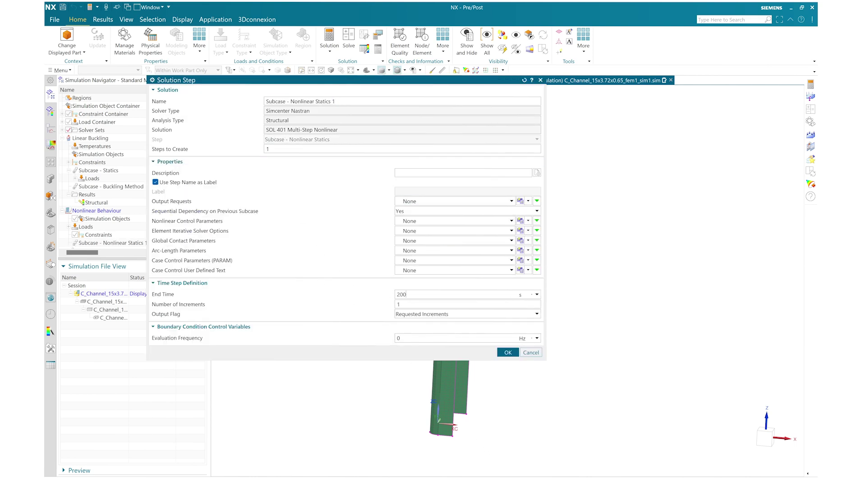
{"action": "double_click", "coordinate": [411, 305]}
{"action": "left_click", "coordinate": [507, 353]}
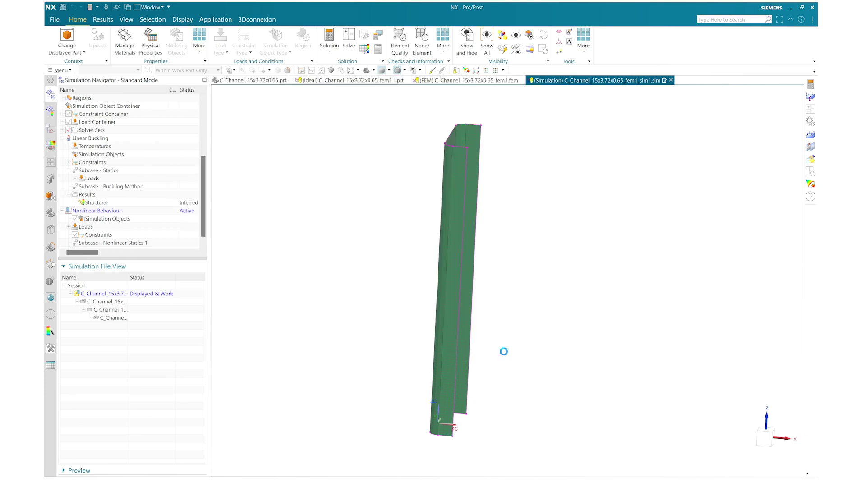
Assign the Fixed Base and Top constraints to the Nonlinear Behaviour solution.
{"action": "scroll", "coordinate": [141, 217], "scroll_direction": "down", "scroll_amount": 1}
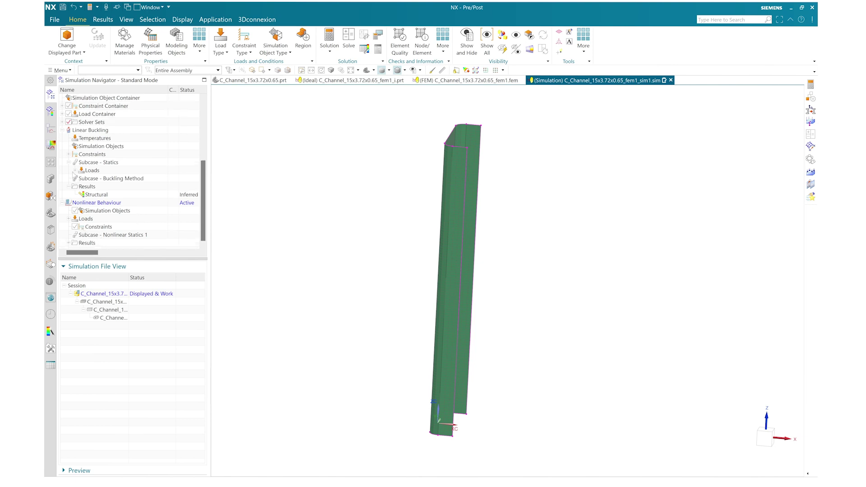
{"action": "left_click", "coordinate": [62, 107]}
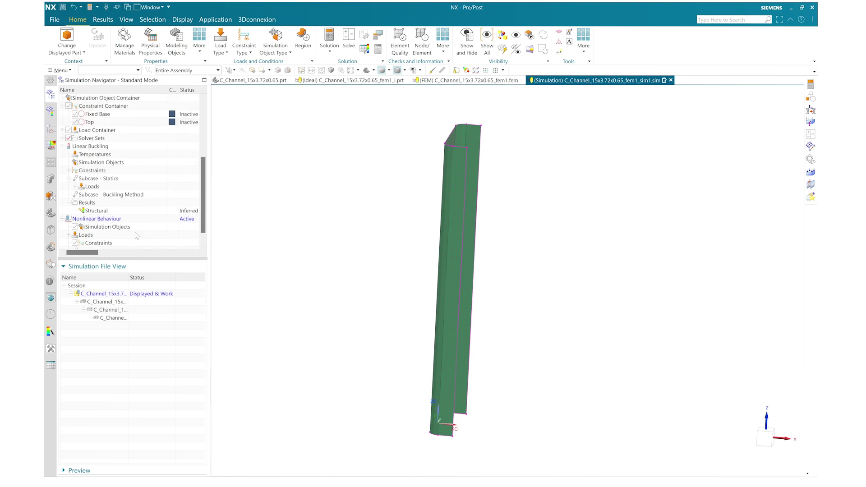
{"action": "left_click_drag", "start_coordinate": [133, 259], "coordinate": [133, 356]}
{"action": "left_click", "coordinate": [97, 194]}
{"action": "left_click", "coordinate": [100, 204], "text": "shift"}
{"action": "left_click_drag", "start_coordinate": [104, 199], "coordinate": [93, 324]}
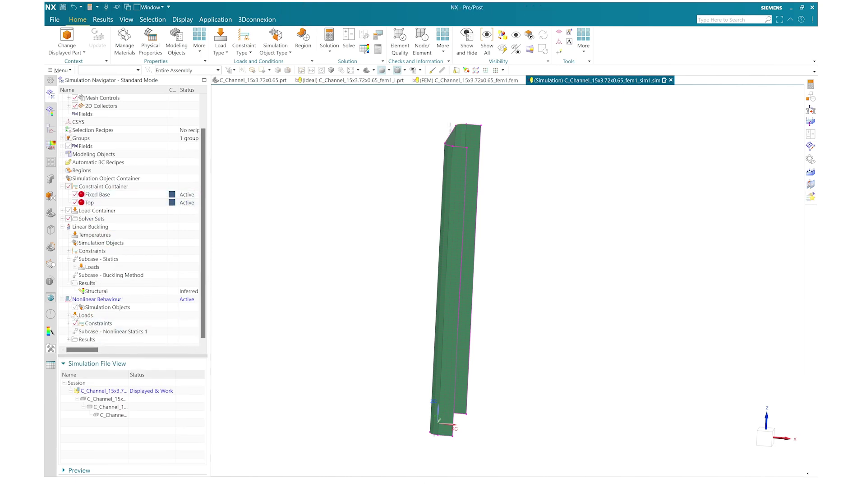
Clone Force(1) into Force Critical with magnitude 4e6 lbf along -ZC.
{"action": "left_click", "coordinate": [62, 212]}
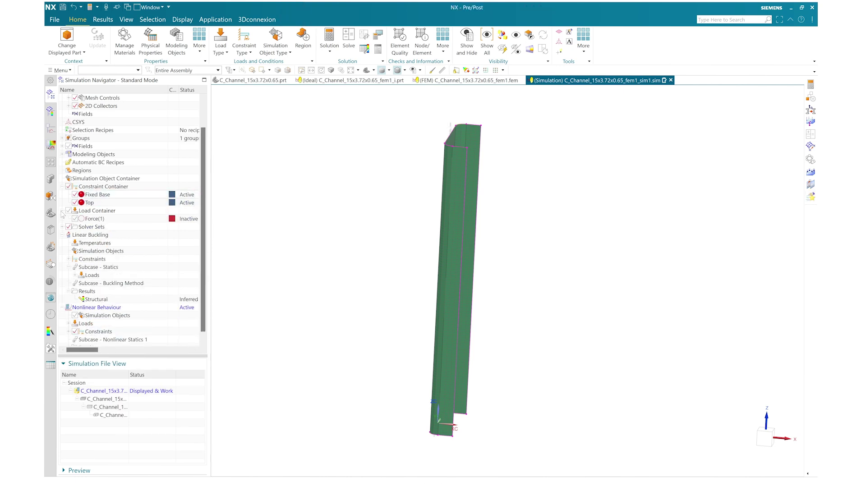
{"action": "right_click", "coordinate": [99, 218]}
{"action": "left_click", "coordinate": [124, 244]}
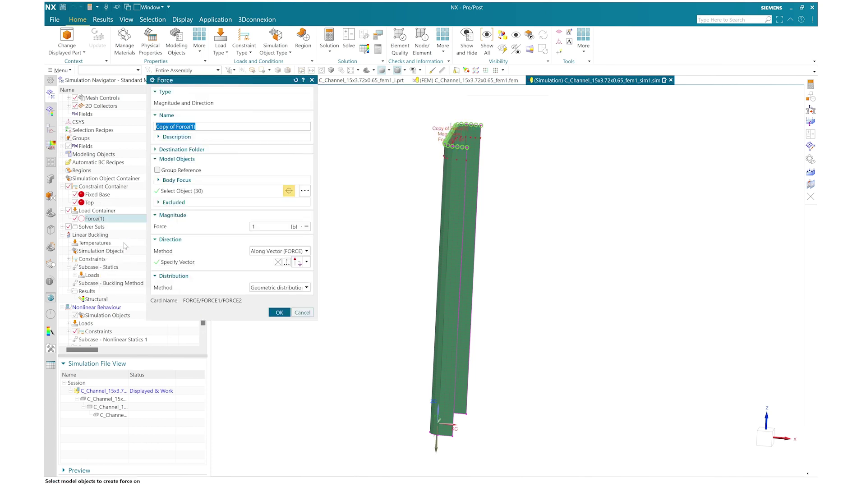
{"action": "key", "text": "BackSpace"}
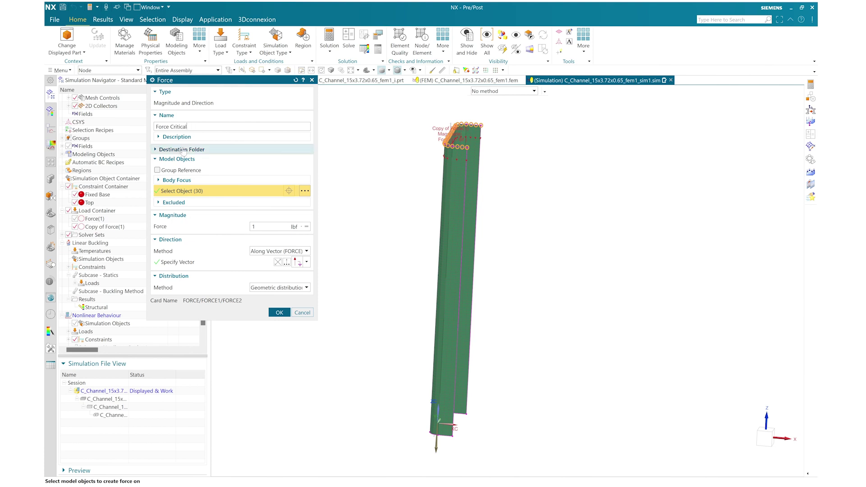
{"action": "left_click", "coordinate": [51, 113]}
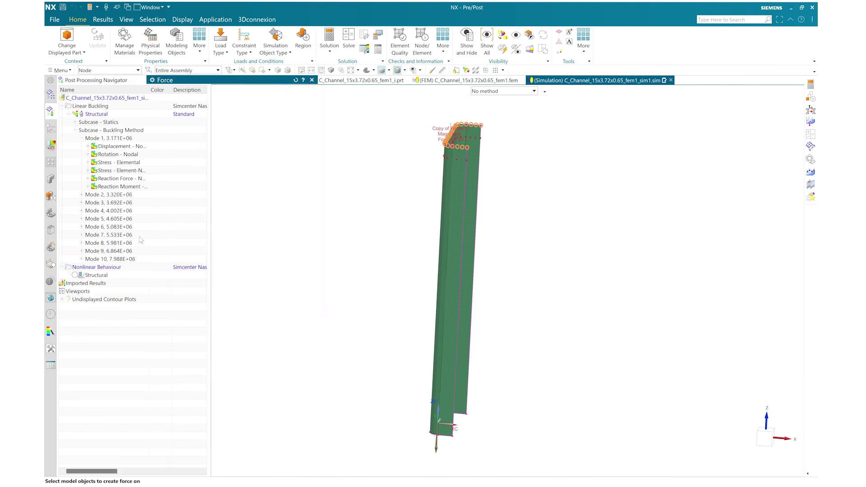
{"action": "left_click", "coordinate": [221, 85]}
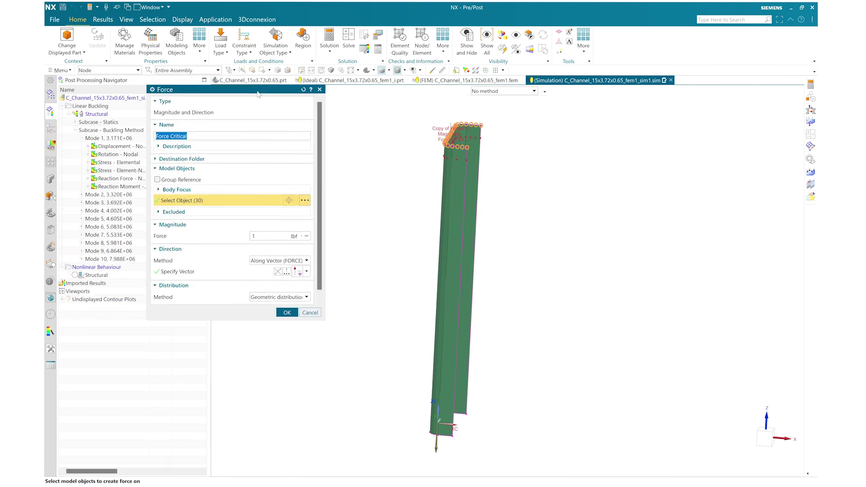
{"action": "left_click_drag", "start_coordinate": [258, 94], "coordinate": [304, 99]}
{"action": "left_click", "coordinate": [317, 242]}
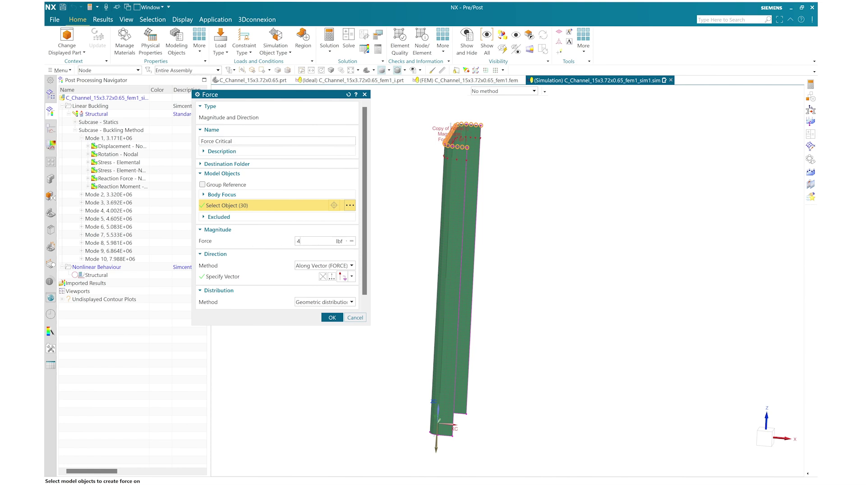
{"action": "type", "text": "e6"}
{"action": "left_click", "coordinate": [351, 278]}
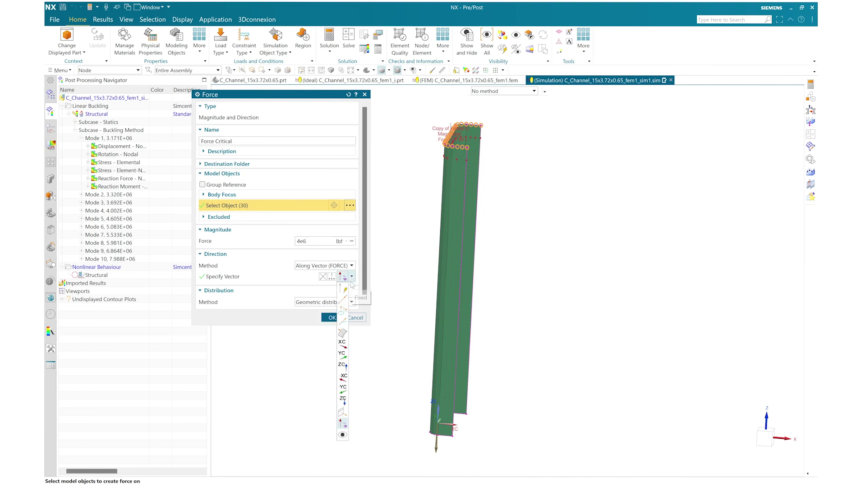
{"action": "left_click", "coordinate": [345, 403]}
{"action": "left_click", "coordinate": [332, 318]}
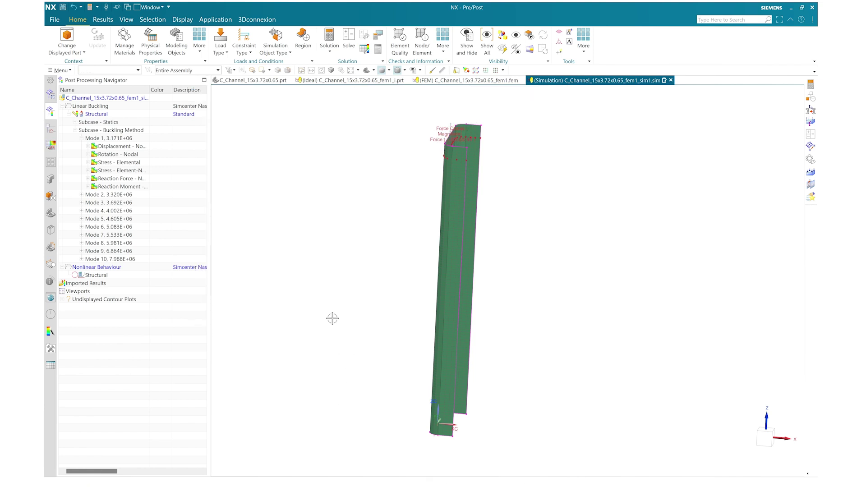
Assign Force Critical to the Nonlinear Behaviour solution's loads.
{"action": "left_click", "coordinate": [51, 94]}
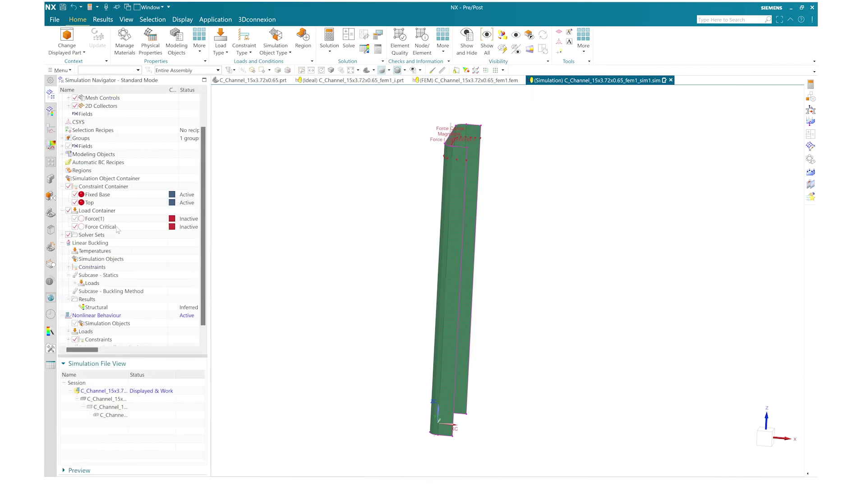
{"action": "left_click", "coordinate": [69, 332]}
{"action": "scroll", "coordinate": [68, 331], "scroll_direction": "down", "scroll_amount": 1}
{"action": "left_click", "coordinate": [69, 324]}
{"action": "left_click_drag", "start_coordinate": [101, 203], "coordinate": [92, 309]}
{"action": "scroll", "coordinate": [92, 311], "scroll_direction": "down", "scroll_amount": 1}
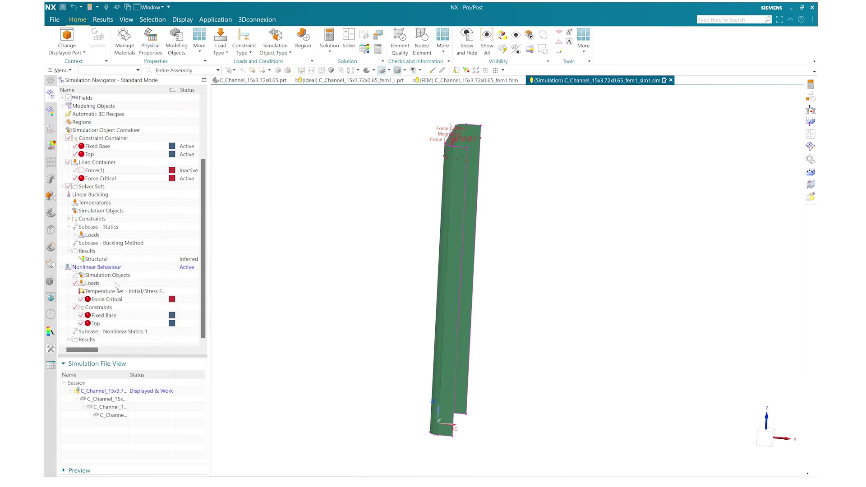
{"action": "left_click", "coordinate": [226, 53]}
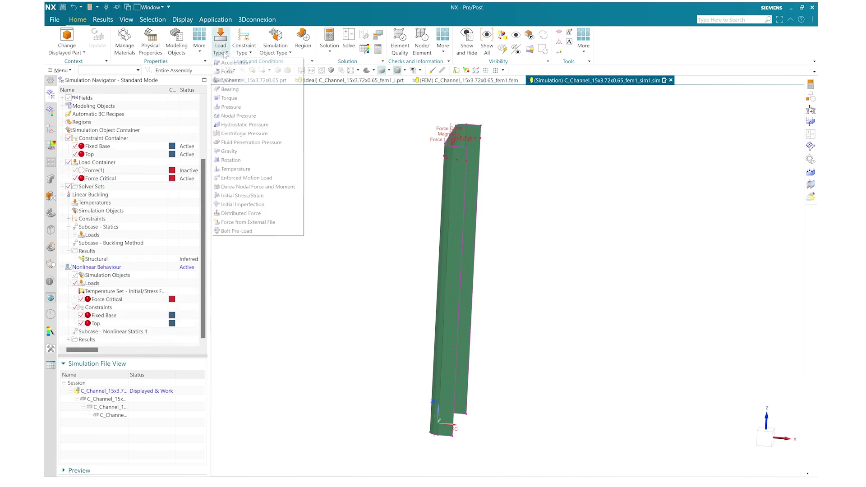
{"action": "left_click", "coordinate": [242, 205]}
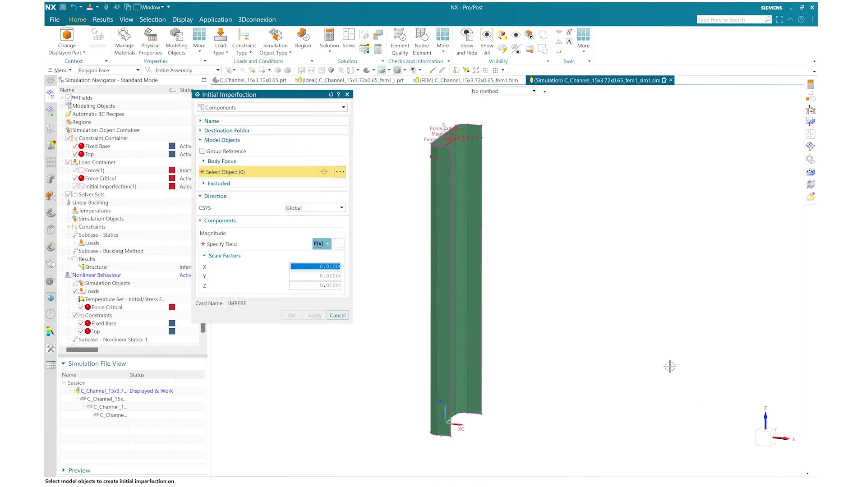
Apply an Initial Imperfection to the five channel faces, scaled 0.01 from the Nodal Displacement M1 field.
{"action": "left_click_drag", "start_coordinate": [425, 136], "coordinate": [624, 438]}
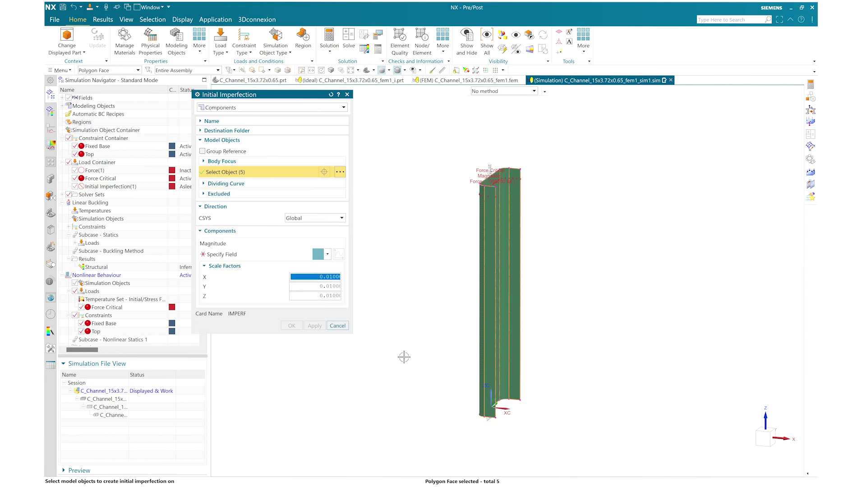
{"action": "left_click", "coordinate": [327, 254]}
{"action": "left_click", "coordinate": [318, 266]}
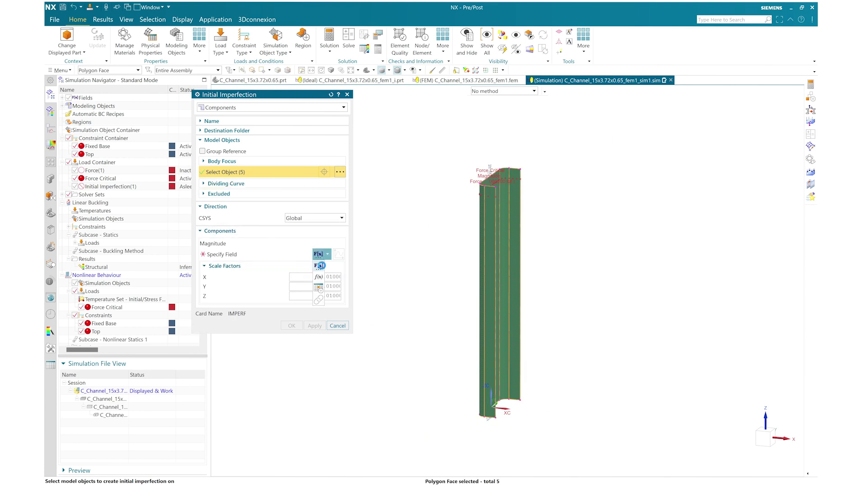
{"action": "left_click", "coordinate": [255, 137]}
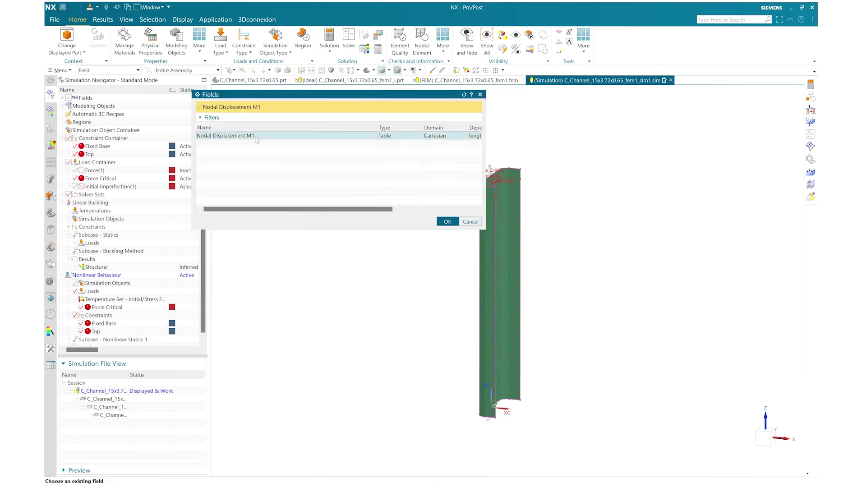
{"action": "left_click", "coordinate": [447, 222]}
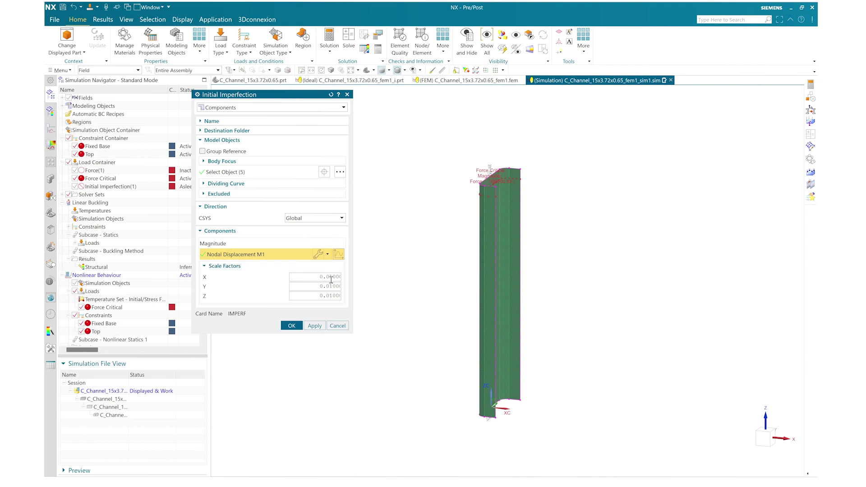
{"action": "left_click", "coordinate": [299, 328]}
{"action": "middle_click_drag", "start_coordinate": [300, 326], "coordinate": [406, 330]}
Change the Initial Imperfection(1) load's display colour to magenta.
{"action": "right_click", "coordinate": [485, 250]}
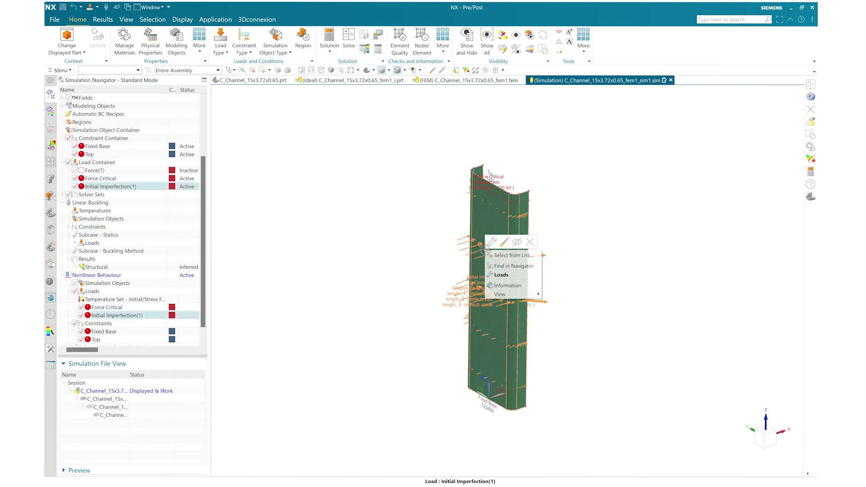
{"action": "left_click", "coordinate": [504, 243]}
{"action": "left_click", "coordinate": [283, 289]}
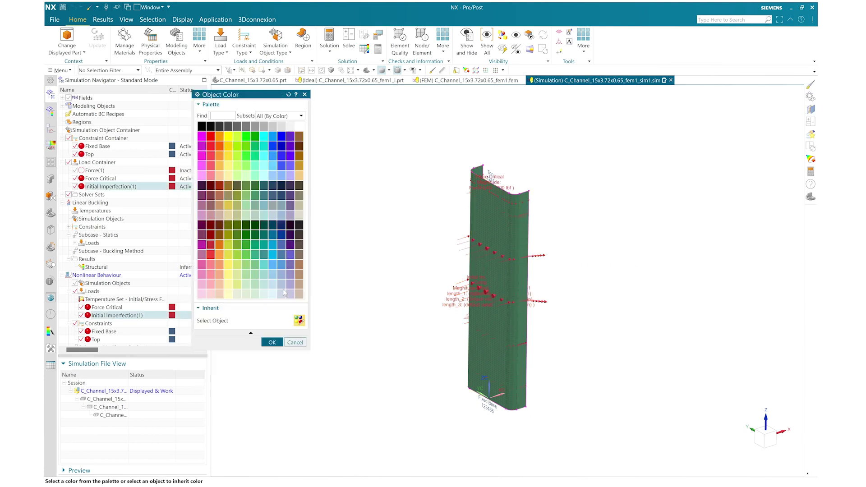
{"action": "left_click", "coordinate": [272, 343]}
{"action": "left_click", "coordinate": [249, 381]}
Plot Initial Imperfection(1) as a boundary condition contour on the channel.
{"action": "middle_click_drag", "start_coordinate": [343, 387], "coordinate": [347, 383]}
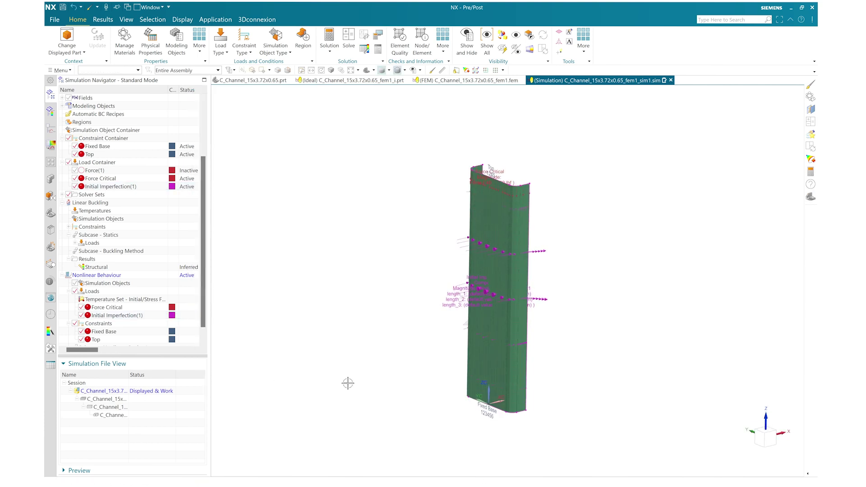
{"action": "right_click", "coordinate": [121, 318]}
{"action": "left_click", "coordinate": [141, 356]}
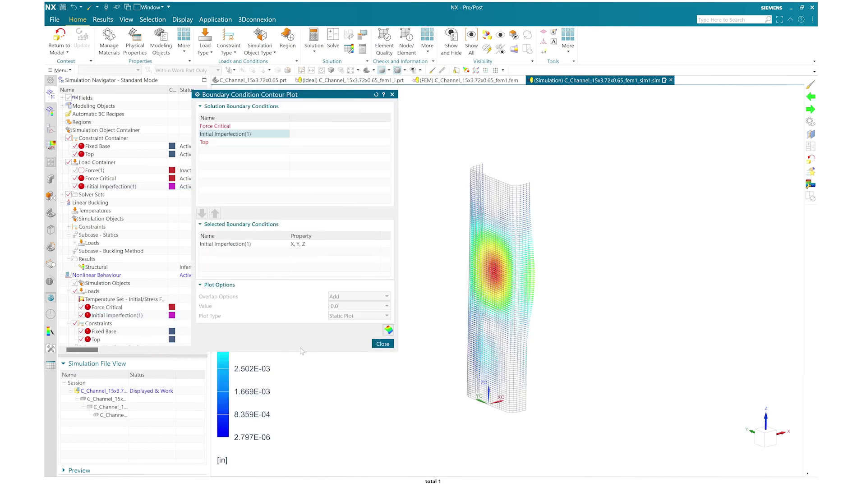
Display the imperfection contour shaded instead of wireframe.
{"action": "mouse_move", "coordinate": [471, 332]}
{"action": "middle_mouse_down"}
{"action": "mouse_move", "coordinate": [435, 310]}
{"action": "mouse_move", "coordinate": [456, 325]}
{"action": "middle_mouse_up"}
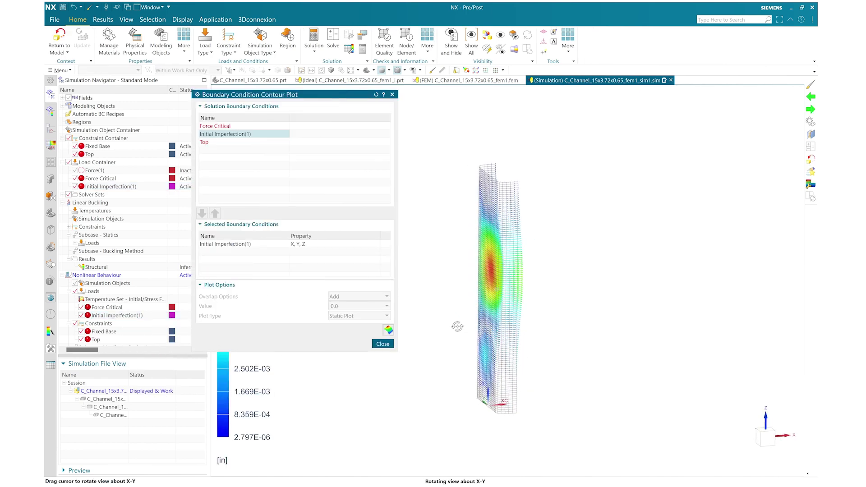
{"action": "left_click", "coordinate": [103, 19]}
{"action": "left_click", "coordinate": [262, 49]}
{"action": "left_click", "coordinate": [275, 63]}
{"action": "mouse_move", "coordinate": [472, 276]}
{"action": "middle_mouse_down"}
{"action": "mouse_move", "coordinate": [496, 287]}
{"action": "mouse_move", "coordinate": [429, 294]}
{"action": "mouse_move", "coordinate": [397, 329]}
{"action": "middle_mouse_up"}
Close the imperfection contour plot and return to the model setup.
{"action": "left_click", "coordinate": [382, 343]}
{"action": "left_click", "coordinate": [59, 40]}
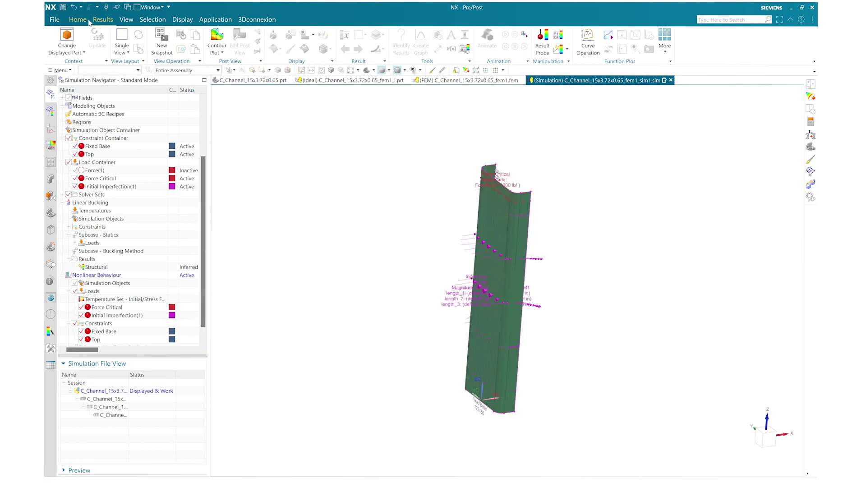
{"action": "mouse_move", "coordinate": [351, 212]}
{"action": "middle_mouse_down"}
{"action": "mouse_move", "coordinate": [367, 218]}
{"action": "mouse_move", "coordinate": [360, 216]}
{"action": "middle_mouse_up"}
{"action": "scroll", "coordinate": [169, 272], "scroll_direction": "down", "scroll_amount": 1}
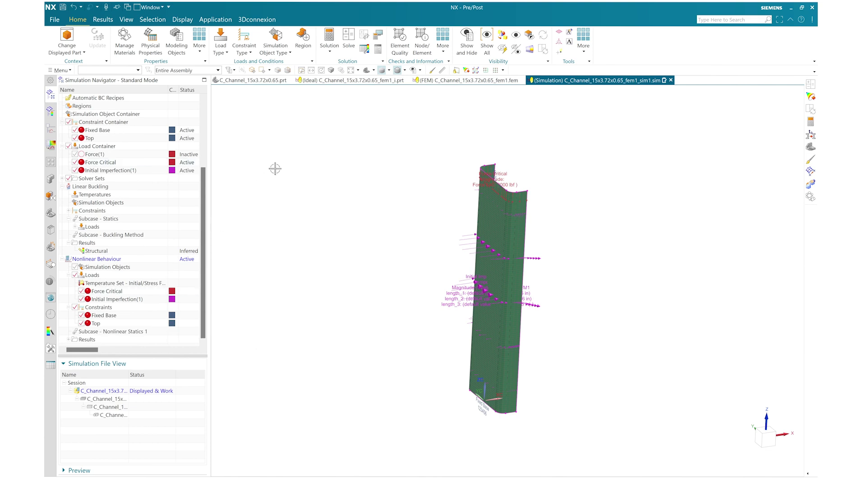
Solve the Nonlinear Behaviour solution, saving all parts first.
{"action": "left_click", "coordinate": [353, 47]}
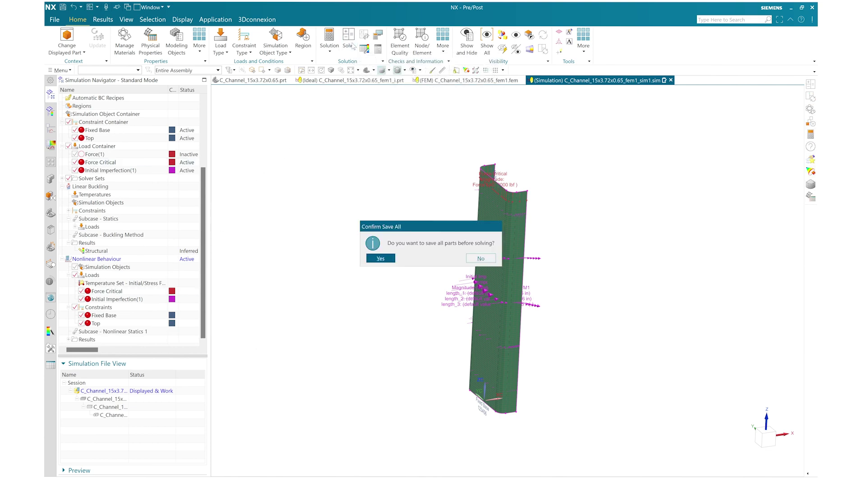
{"action": "left_click", "coordinate": [386, 257]}
{"action": "left_click", "coordinate": [293, 306]}
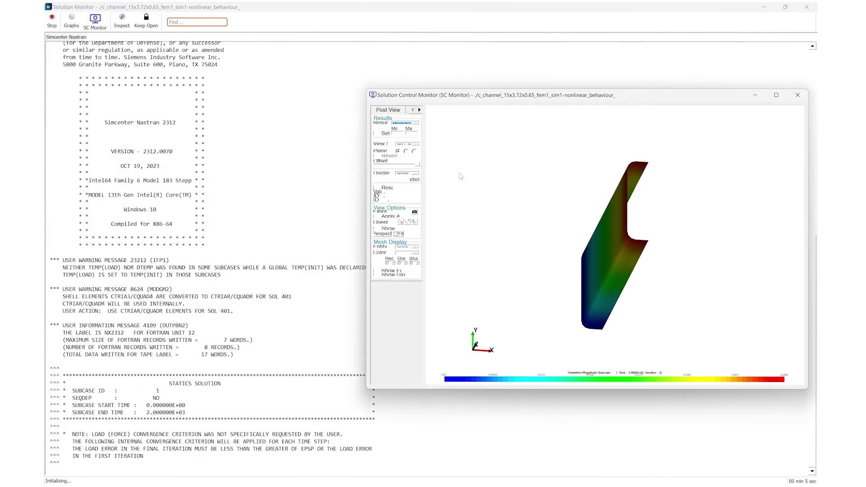
Show the convergence graph while the solve runs, then decline reviewing results when it finishes.
{"action": "left_click", "coordinate": [71, 21]}
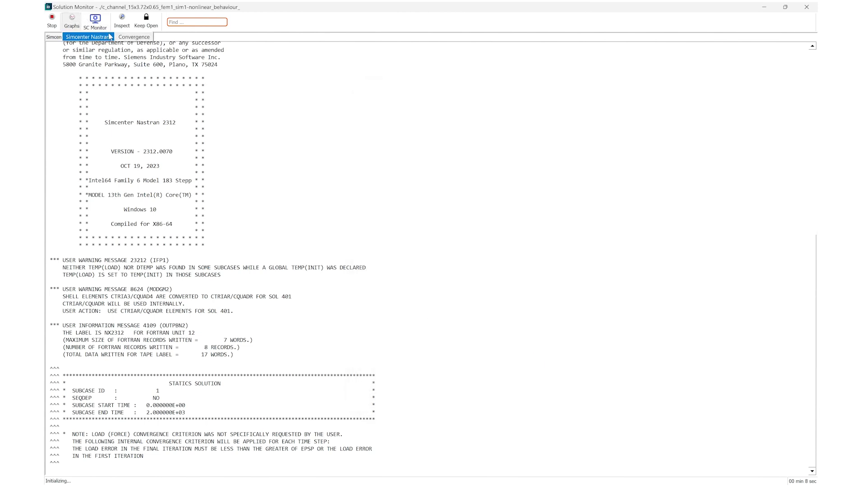
{"action": "left_click", "coordinate": [90, 37]}
{"action": "left_click_drag", "start_coordinate": [440, 177], "coordinate": [247, 170]}
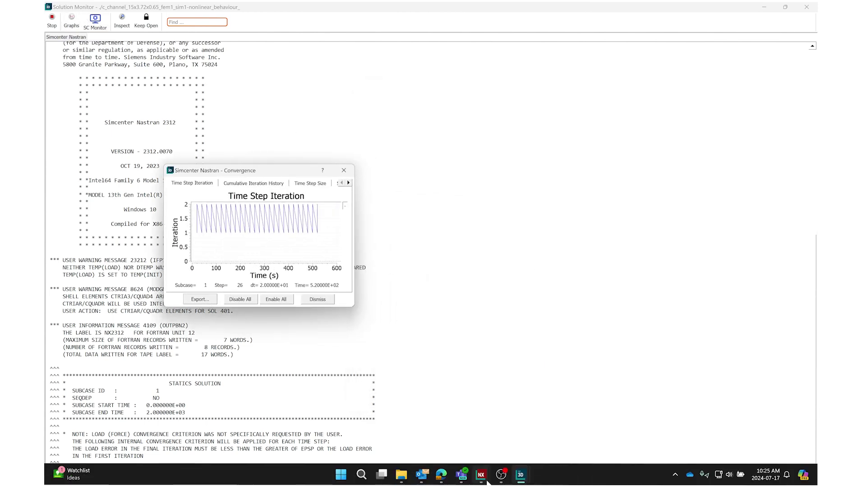
{"action": "mouse_move", "coordinate": [524, 478]}
{"action": "left_click", "coordinate": [497, 444]}
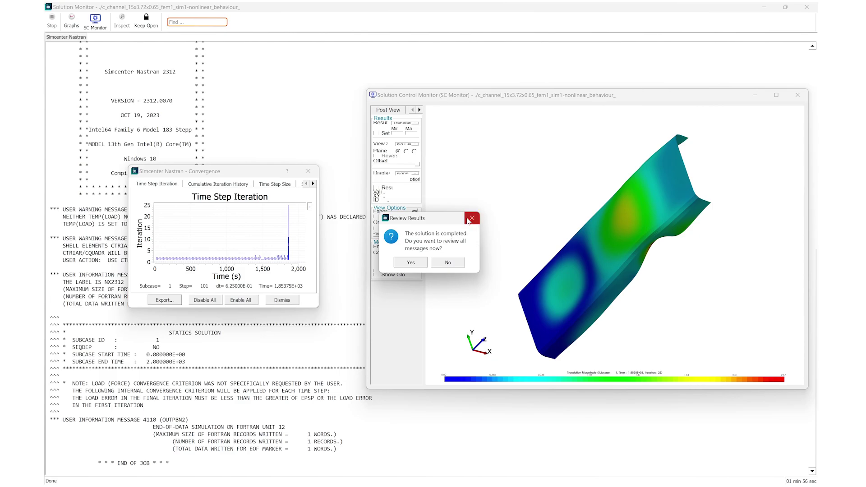
{"action": "left_click", "coordinate": [448, 262]}
Plot the nodal displacement magnitude for Nonlinear Behaviour Increment 93 (max 1.606 in).
{"action": "left_click", "coordinate": [605, 232]}
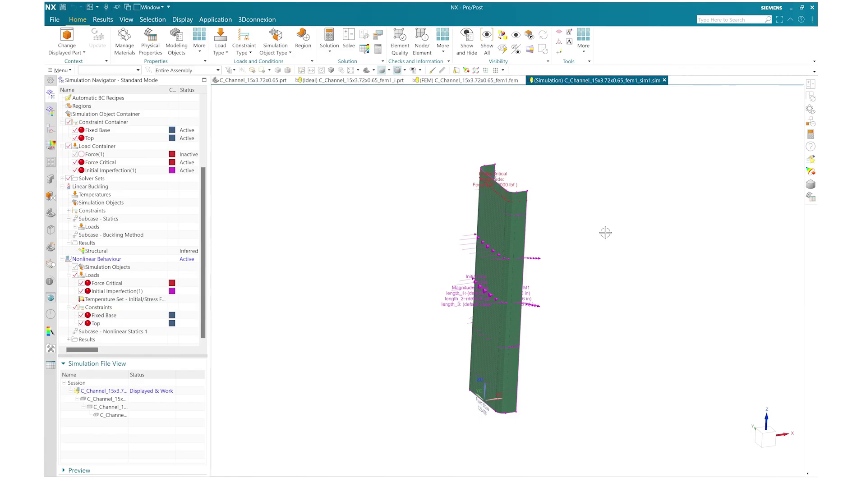
{"action": "scroll", "coordinate": [71, 343], "scroll_direction": "down", "scroll_amount": 1}
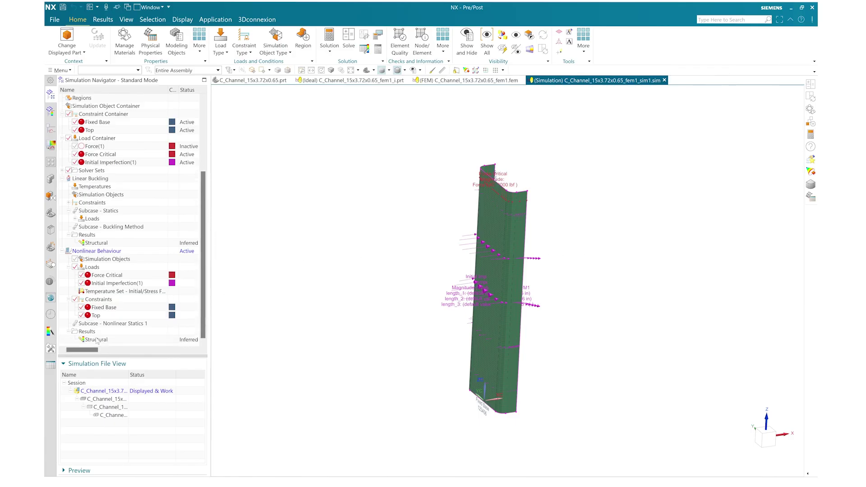
{"action": "double_click", "coordinate": [98, 342]}
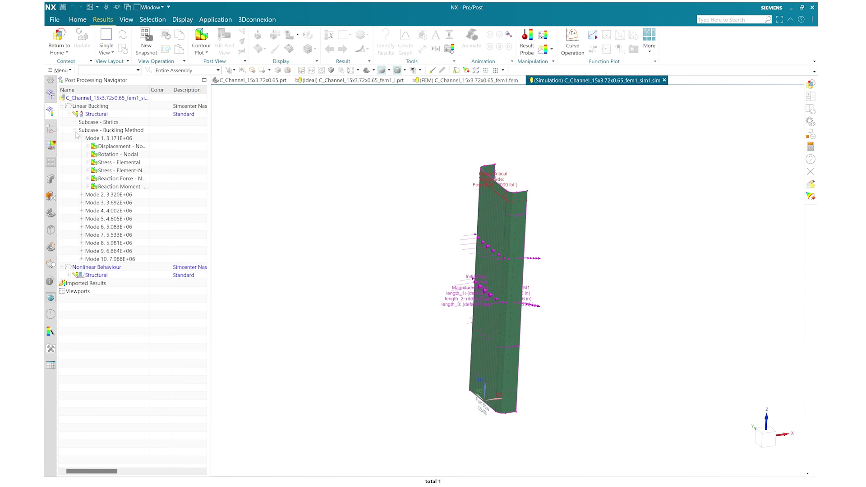
{"action": "left_click", "coordinate": [69, 276]}
{"action": "scroll", "coordinate": [78, 283], "scroll_direction": "down", "scroll_amount": 15}
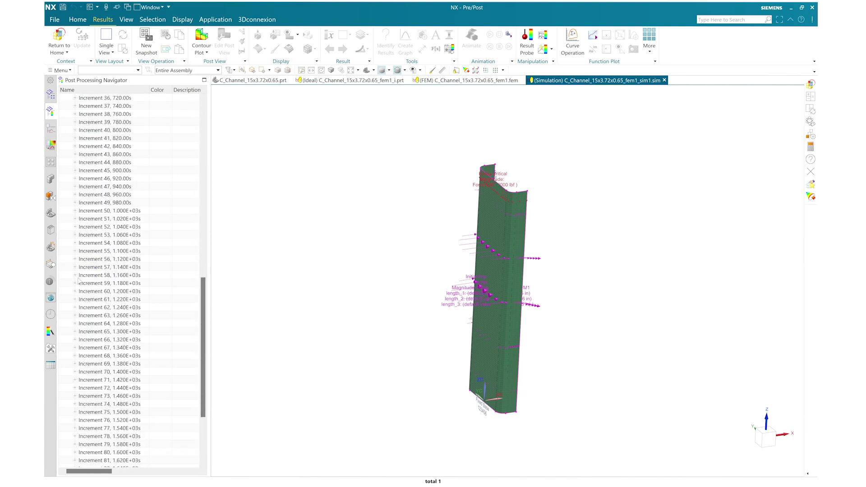
{"action": "left_click", "coordinate": [75, 444]}
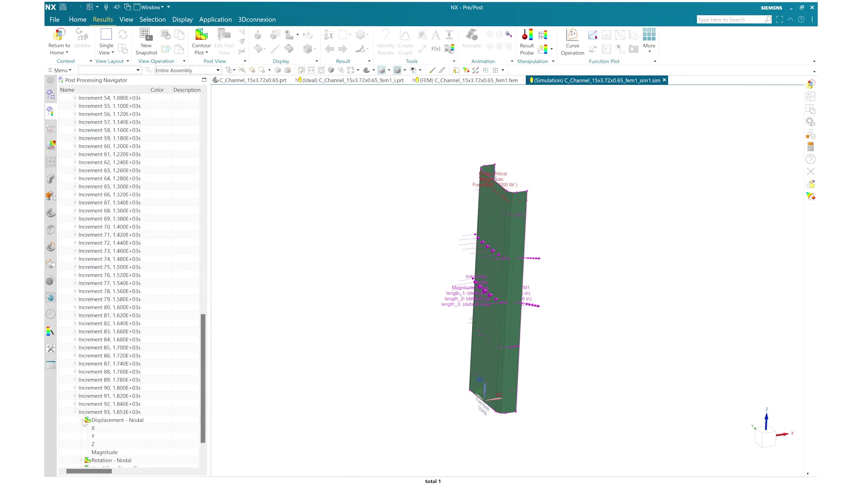
{"action": "double_click", "coordinate": [104, 452]}
Switch the graphics area to a Side by Side view layout.
{"action": "middle_click_drag", "start_coordinate": [433, 360], "coordinate": [490, 287]}
{"action": "scroll", "coordinate": [490, 287], "scroll_direction": "up", "scroll_amount": 1}
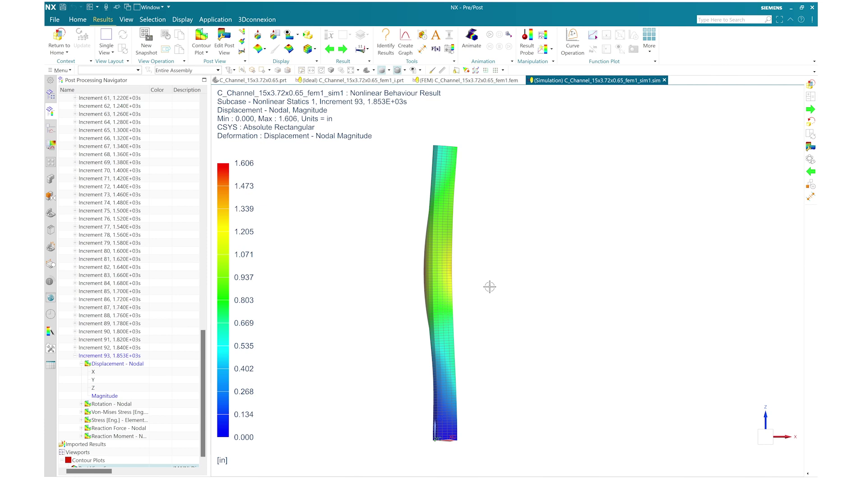
{"action": "middle_click_drag", "start_coordinate": [490, 287], "coordinate": [506, 303]}
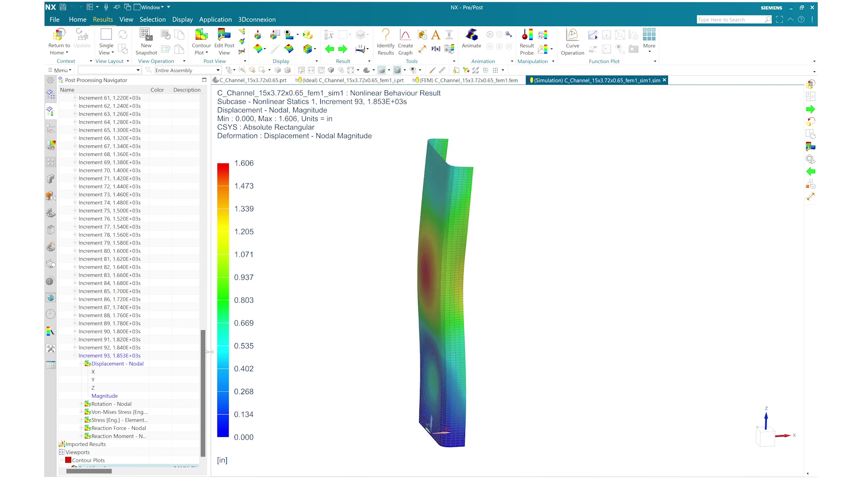
{"action": "middle_click_drag", "start_coordinate": [388, 365], "coordinate": [402, 352]}
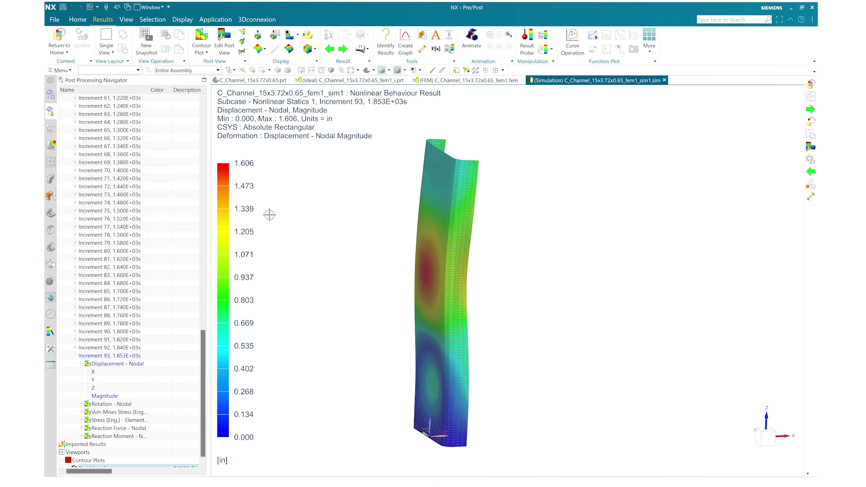
{"action": "left_click", "coordinate": [109, 53]}
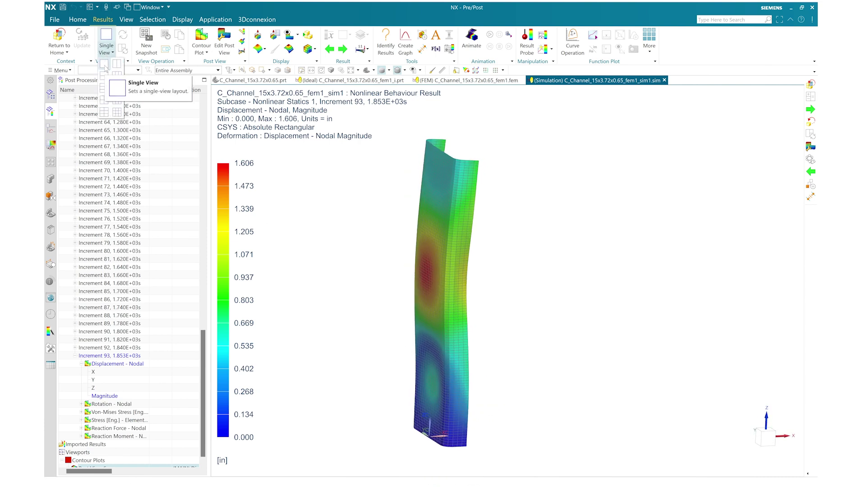
{"action": "left_click", "coordinate": [117, 63]}
Show Mode 1 displacement magnitude in the right view, synchronized with the nonlinear result.
{"action": "scroll", "coordinate": [77, 138], "scroll_direction": "up", "scroll_amount": 20}
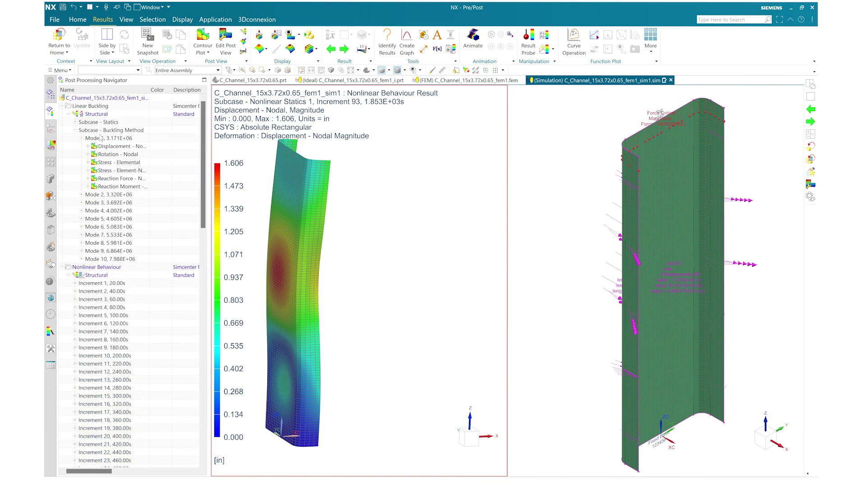
{"action": "left_click", "coordinate": [88, 147]}
{"action": "left_click_drag", "start_coordinate": [110, 181], "coordinate": [578, 234]}
{"action": "middle_click_drag", "start_coordinate": [592, 268], "coordinate": [614, 268]}
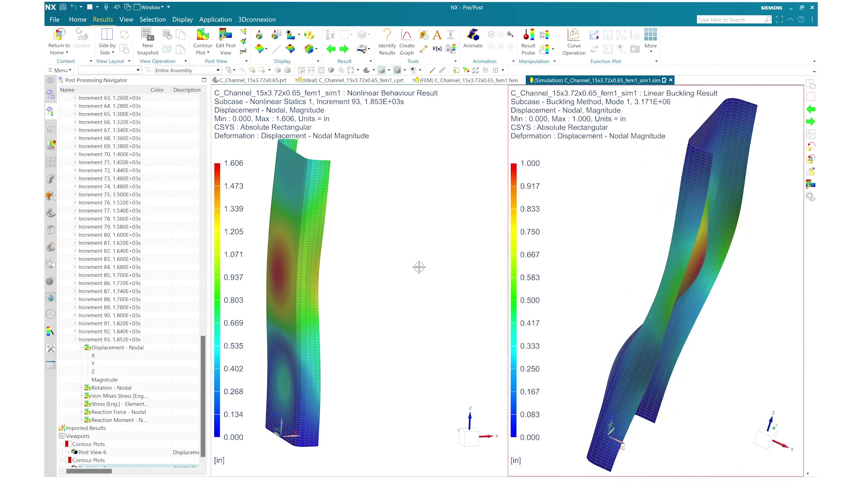
{"action": "left_click", "coordinate": [124, 36]}
{"action": "middle_click_drag", "start_coordinate": [368, 246], "coordinate": [352, 265]}
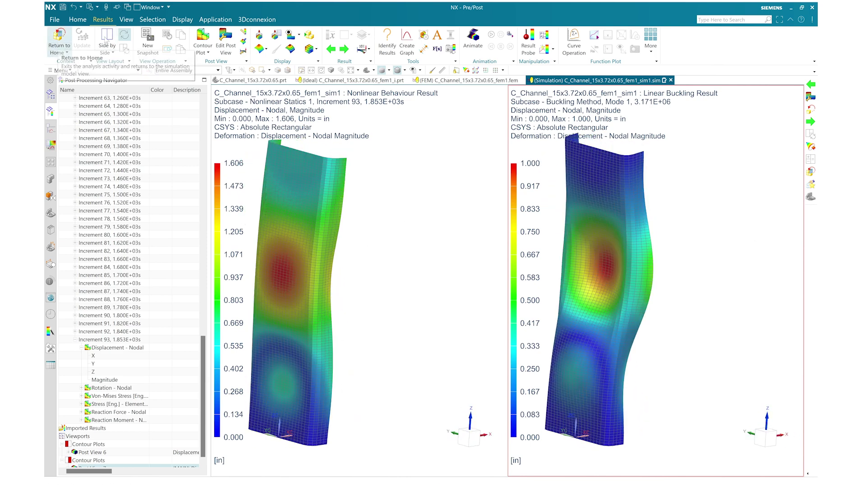
Return to a Single view layout showing the nonlinear Increment 93 result.
{"action": "left_click", "coordinate": [113, 52]}
{"action": "left_click", "coordinate": [110, 63]}
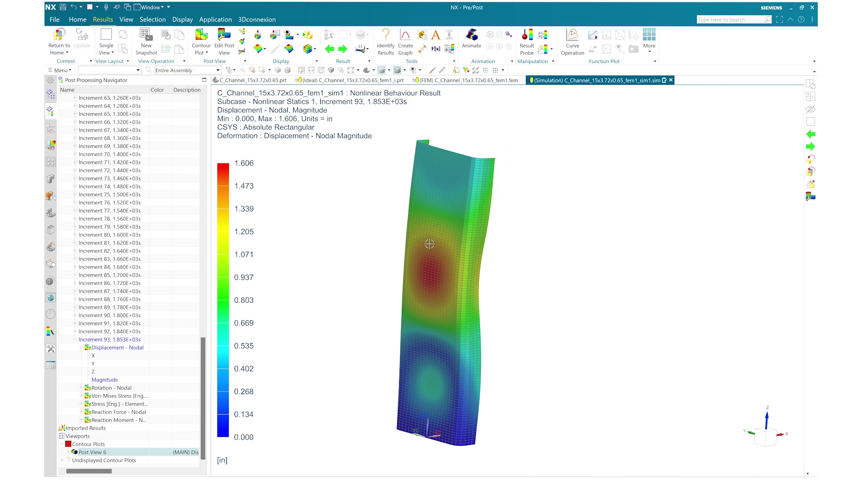
{"action": "middle_click_drag", "start_coordinate": [431, 243], "coordinate": [400, 228]}
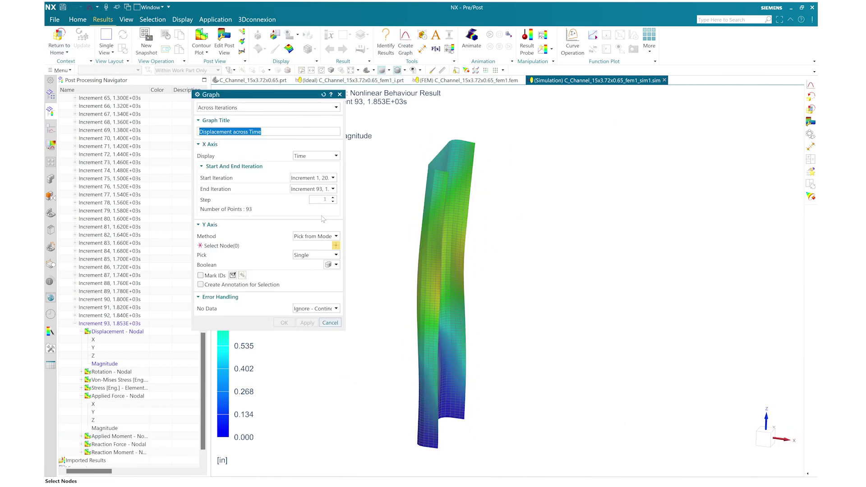
Create a Displacement across Time graph from the entire mesh, then close it.
{"action": "left_click", "coordinate": [316, 255]}
{"action": "left_click", "coordinate": [310, 290]}
{"action": "left_click", "coordinate": [439, 301]}
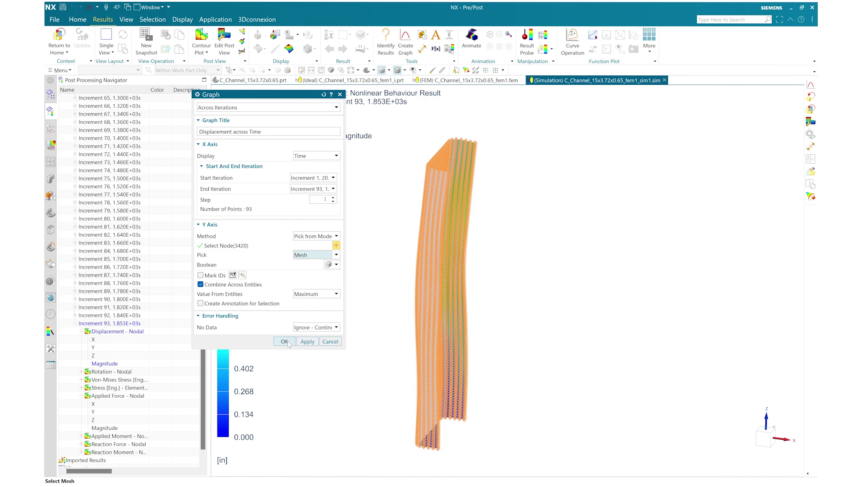
{"action": "left_click", "coordinate": [285, 342]}
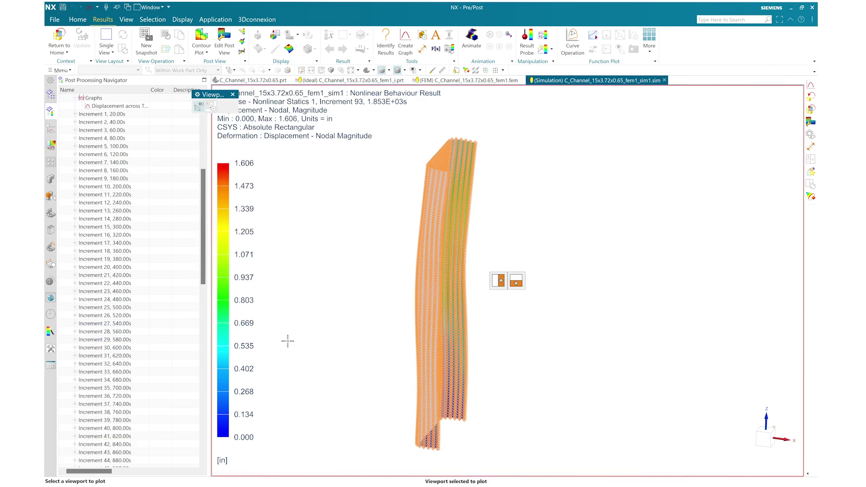
{"action": "left_click", "coordinate": [211, 106]}
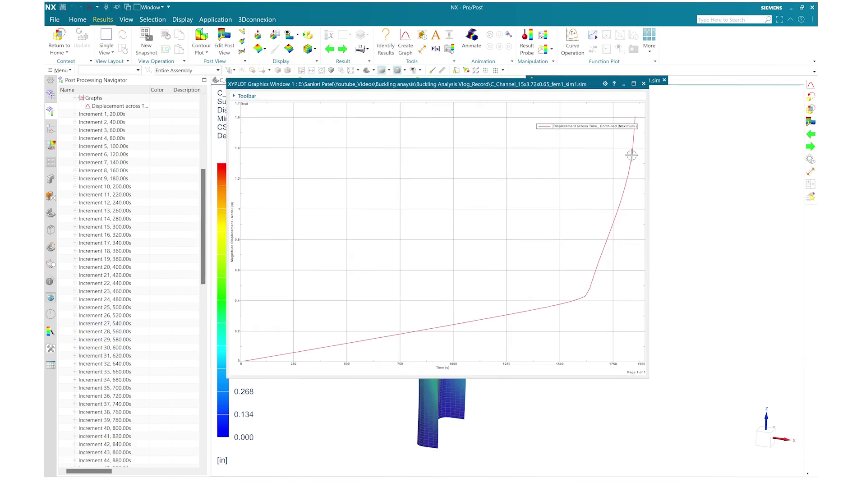
{"action": "left_click", "coordinate": [644, 83]}
Plot the applied force magnitude contour on the column.
{"action": "scroll", "coordinate": [71, 274], "scroll_direction": "down", "scroll_amount": 10}
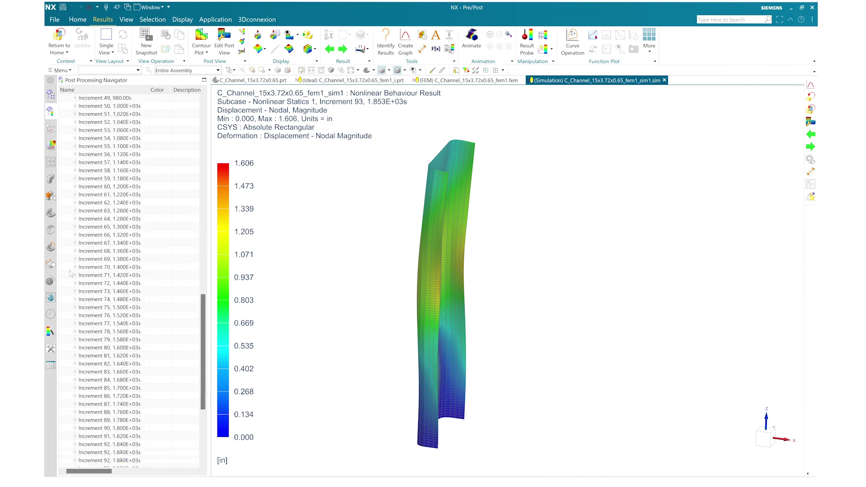
{"action": "scroll", "coordinate": [71, 274], "scroll_direction": "down", "scroll_amount": 12}
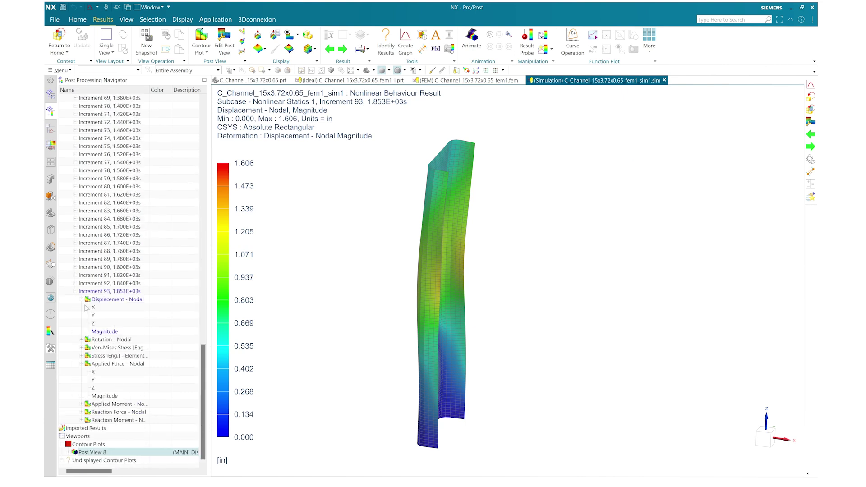
{"action": "right_click", "coordinate": [109, 397]}
{"action": "left_click", "coordinate": [124, 401]}
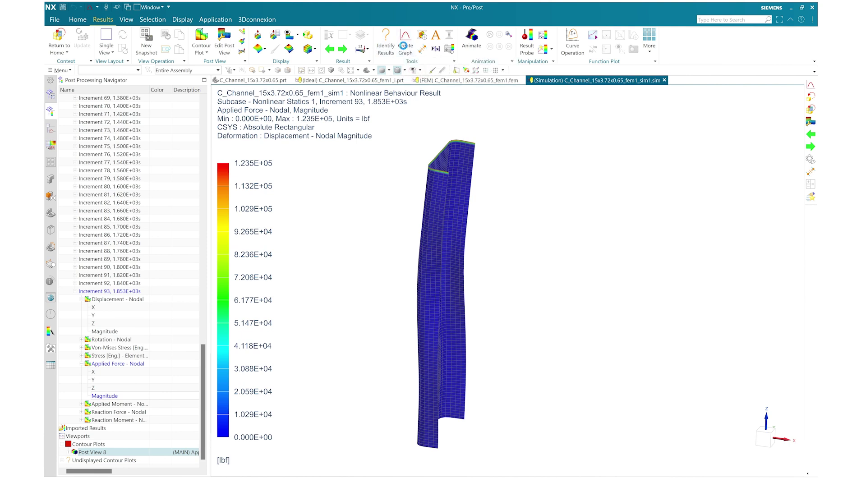
Create an Applied Force across Time graph from nodes along the column's top edges.
{"action": "left_click", "coordinate": [405, 43]}
{"action": "left_click", "coordinate": [299, 257]}
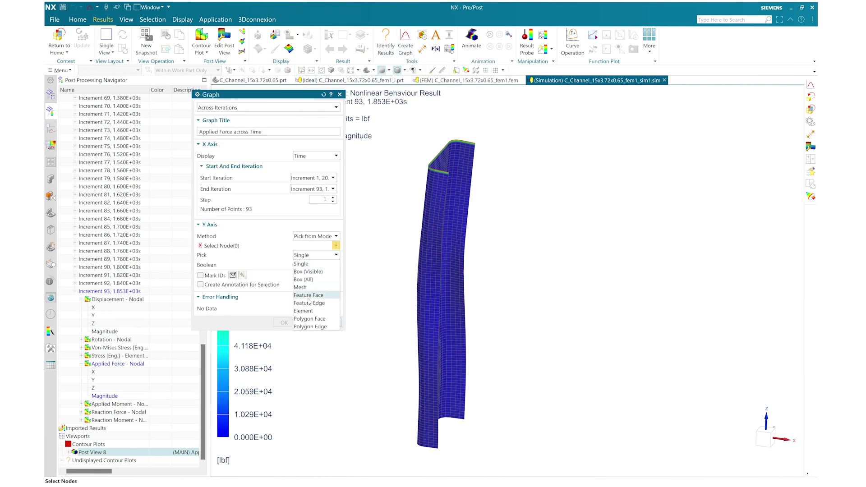
{"action": "left_click", "coordinate": [311, 327]}
{"action": "left_click", "coordinate": [434, 145]}
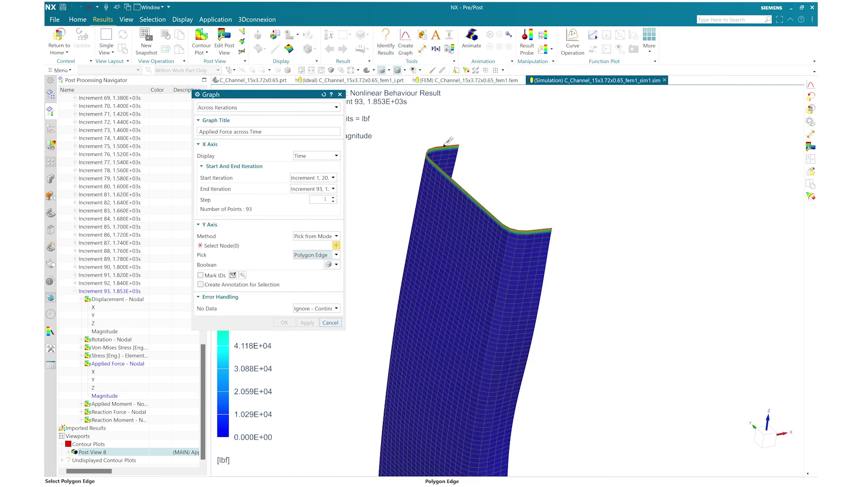
{"action": "left_click", "coordinate": [435, 146]}
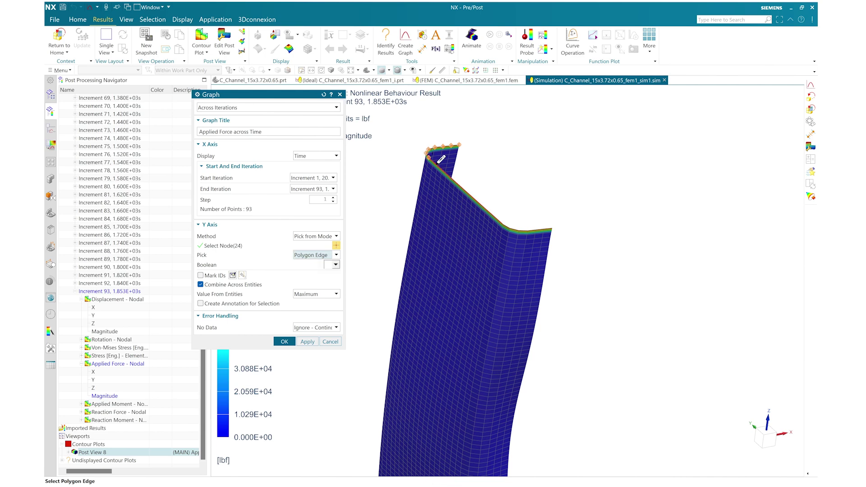
{"action": "left_click", "coordinate": [539, 229]}
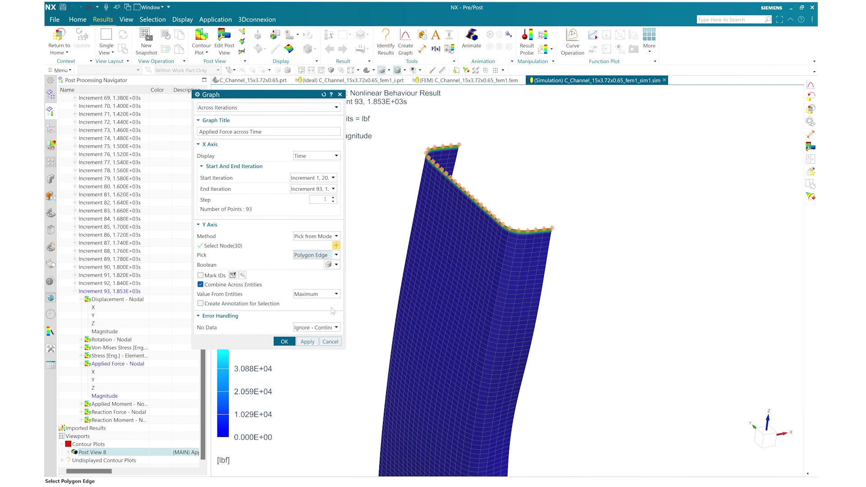
{"action": "left_click", "coordinate": [284, 342]}
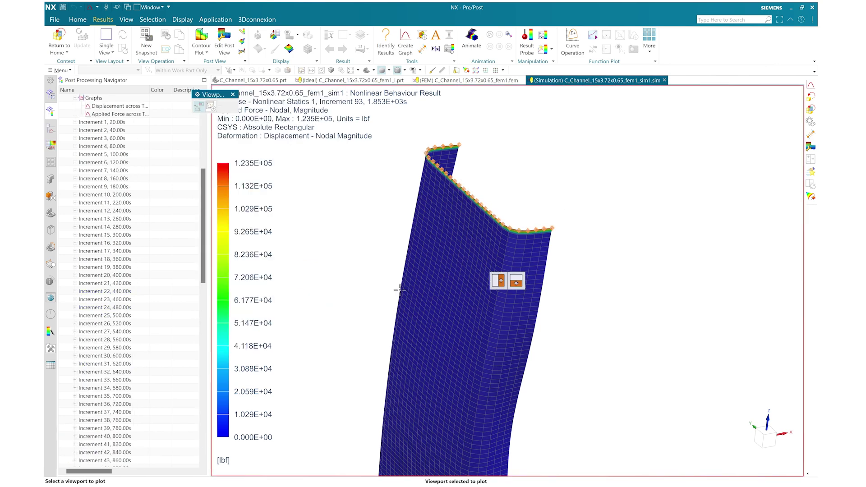
{"action": "left_click", "coordinate": [210, 107]}
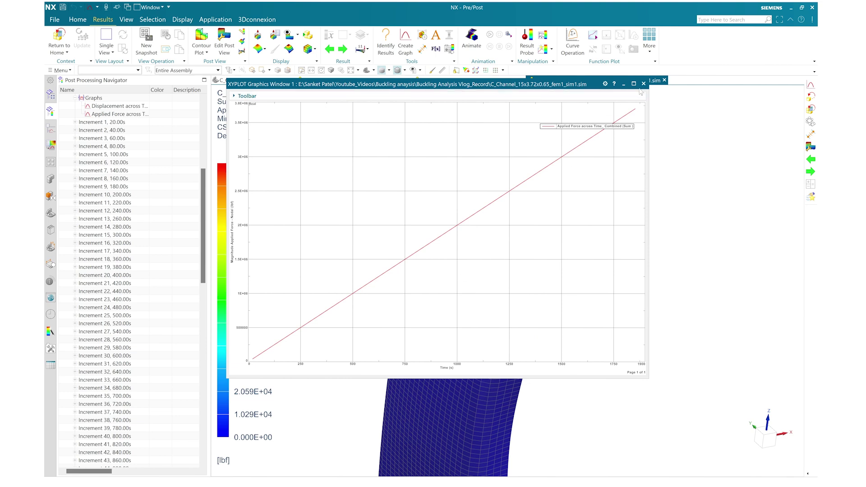
Select both the displacement and applied force graphs.
{"action": "left_click", "coordinate": [116, 106]}
{"action": "left_click", "coordinate": [120, 113], "text": "ctrl"}
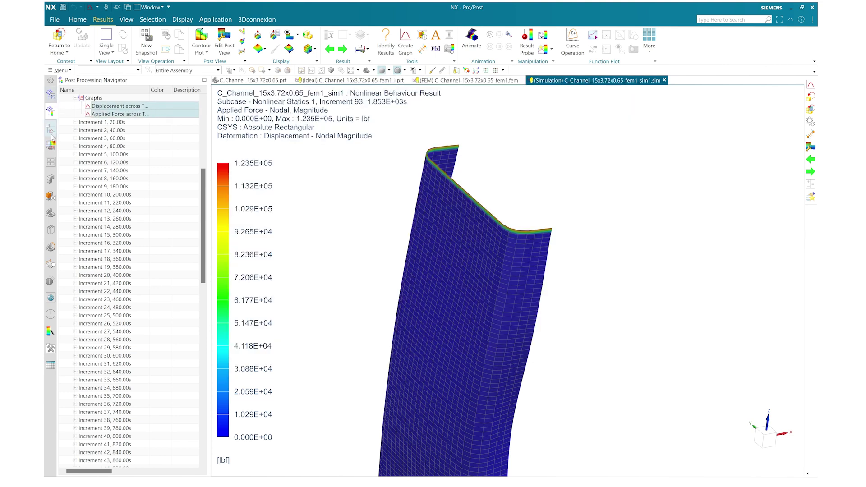
{"action": "right_click", "coordinate": [113, 114]}
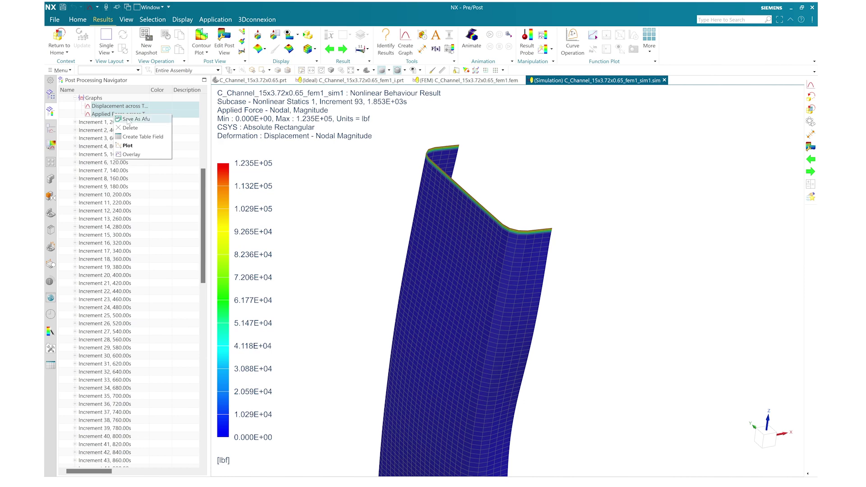
Save the two graphs to an AFU file named Buckling.
{"action": "left_click", "coordinate": [129, 120]}
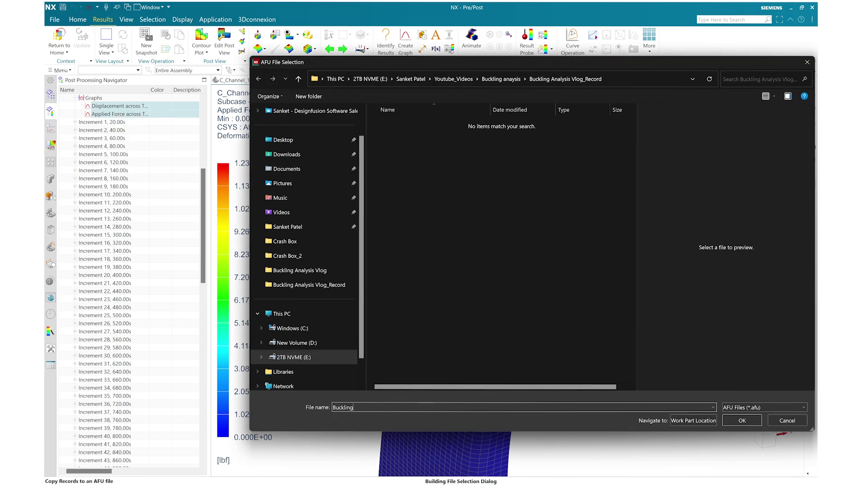
{"action": "left_click", "coordinate": [743, 421]}
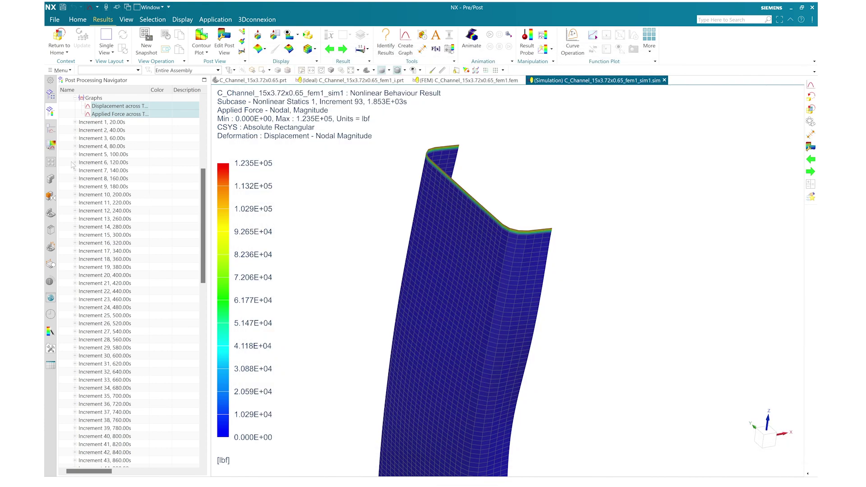
{"action": "left_click", "coordinate": [51, 131]}
Plot the Buckling displacement function against applied force as a Two Function curve.
{"action": "left_click", "coordinate": [62, 114]}
{"action": "left_click", "coordinate": [69, 122]}
{"action": "left_click", "coordinate": [113, 130]}
{"action": "left_click", "coordinate": [98, 139], "text": "shift"}
{"action": "right_click", "coordinate": [98, 138]}
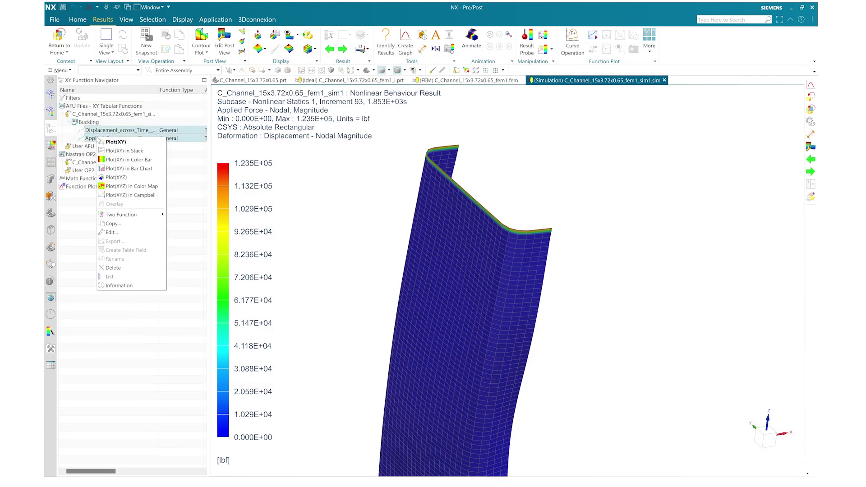
{"action": "mouse_move", "coordinate": [135, 215]}
{"action": "left_click", "coordinate": [183, 226]}
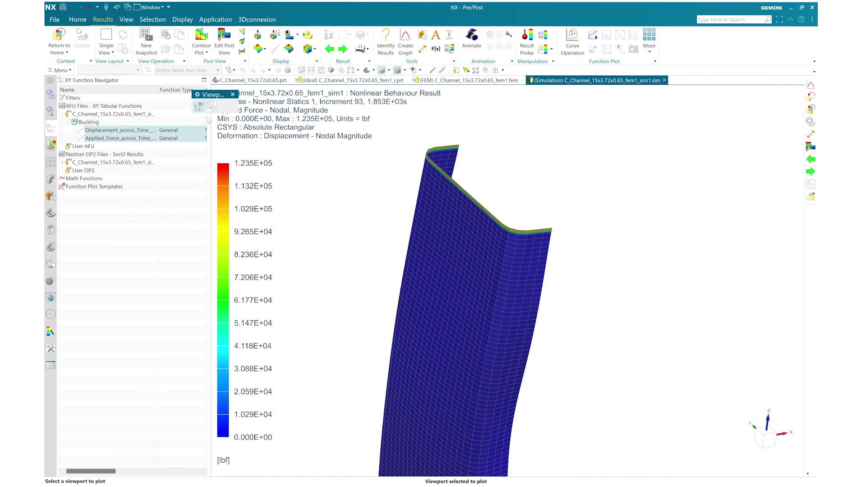
{"action": "left_click", "coordinate": [211, 106]}
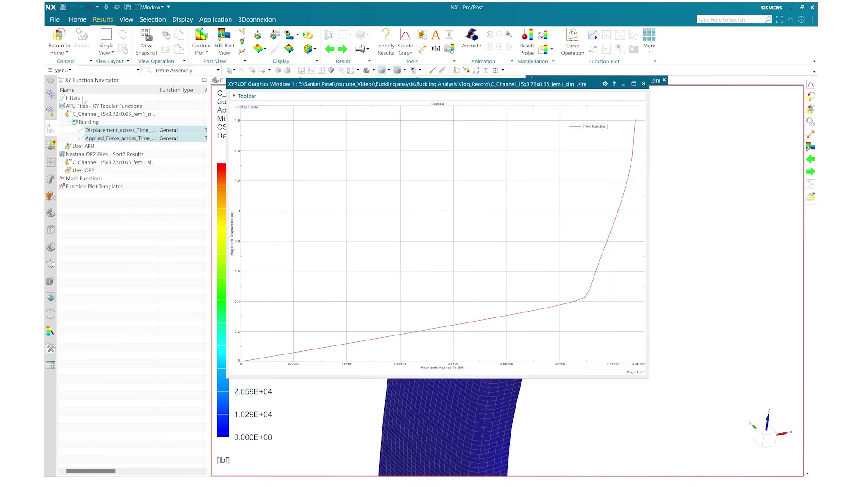
Turn on SingleX probing for the force–displacement curve.
{"action": "left_click", "coordinate": [50, 111]}
{"action": "scroll", "coordinate": [88, 173], "scroll_direction": "up", "scroll_amount": 8}
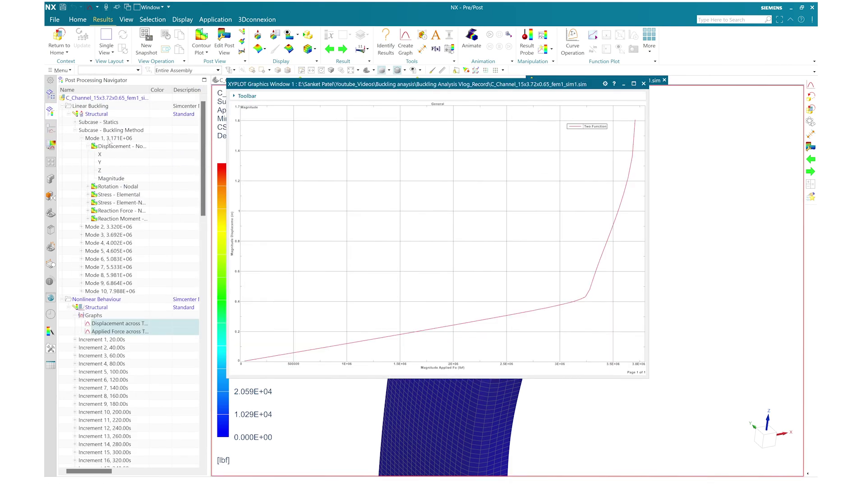
{"action": "left_click_drag", "start_coordinate": [475, 85], "coordinate": [495, 91]}
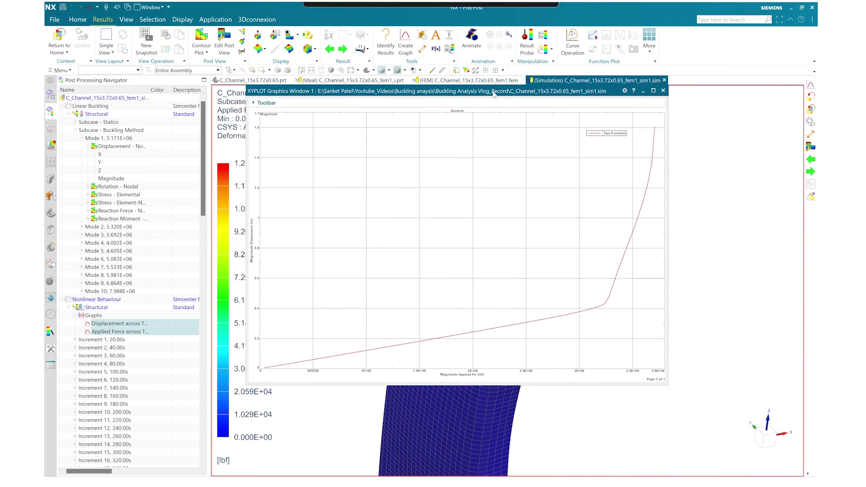
{"action": "right_click", "coordinate": [446, 339]}
{"action": "mouse_move", "coordinate": [477, 366]}
{"action": "left_click", "coordinate": [543, 365]}
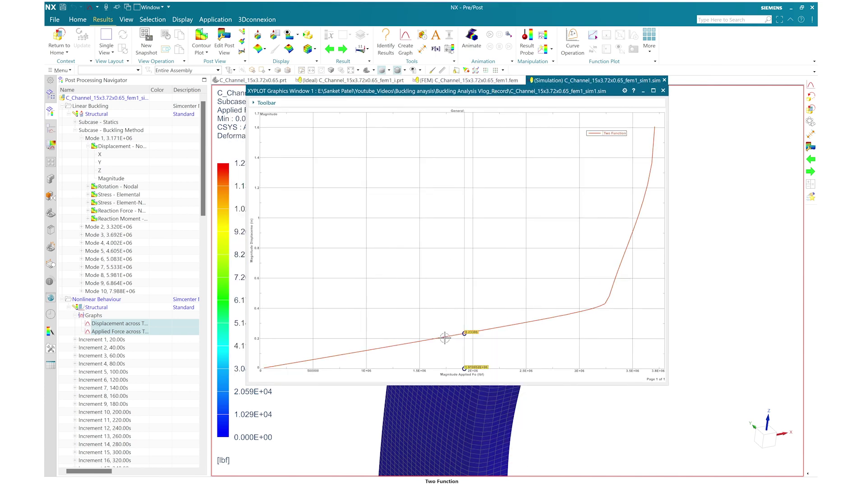
Probe displacement values along the curve's early and steep parts, then close the plot.
{"action": "left_click_drag", "start_coordinate": [458, 266], "coordinate": [606, 280]}
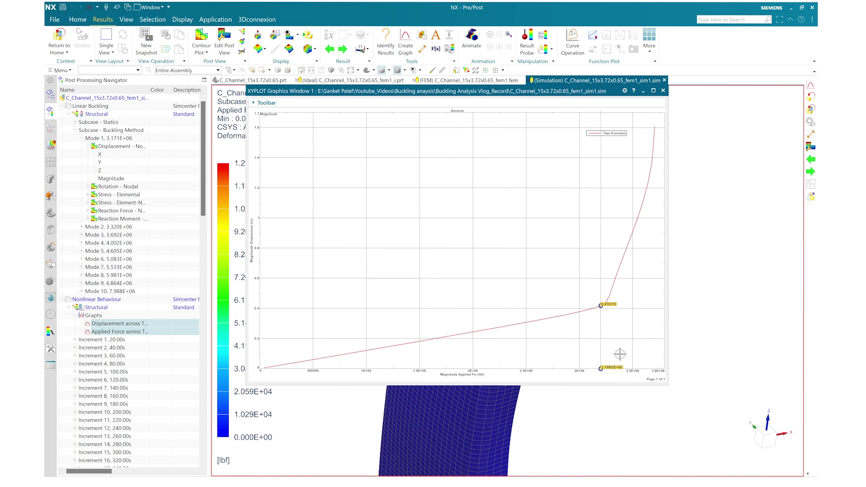
{"action": "left_click_drag", "start_coordinate": [605, 340], "coordinate": [642, 338]}
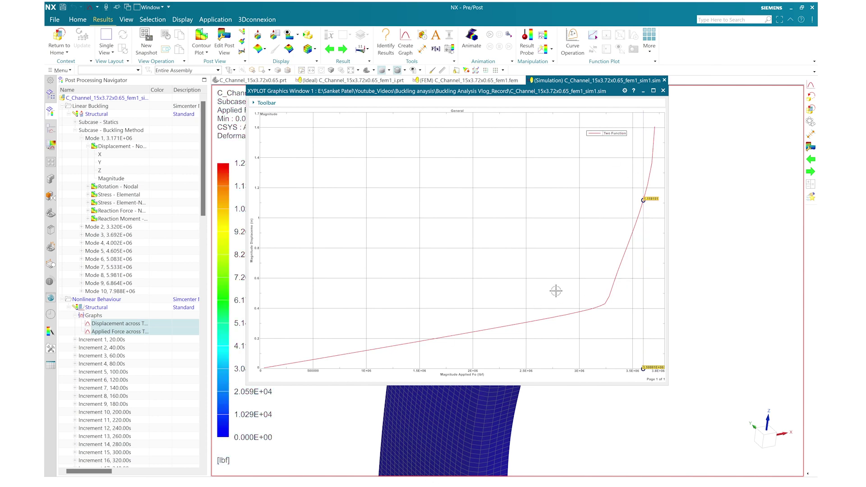
{"action": "left_click", "coordinate": [663, 90]}
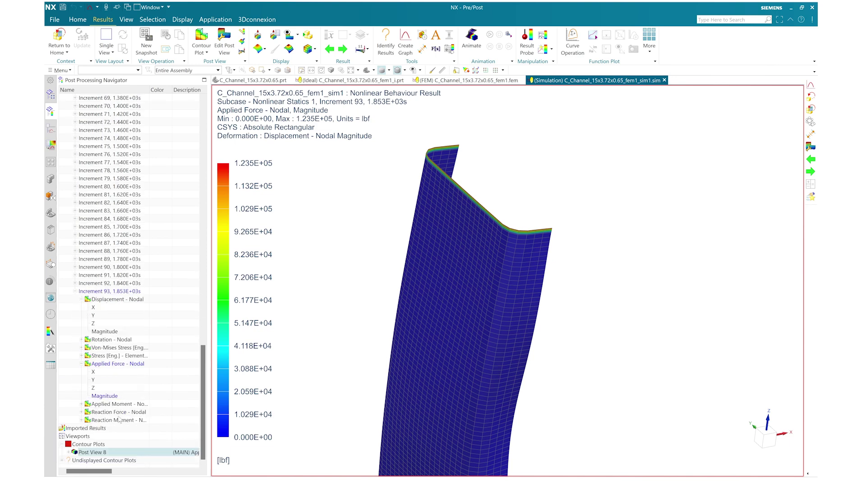
Plot Increment 93 nodal displacement magnitude (max 1.606 in) on the buckled channel.
{"action": "double_click", "coordinate": [104, 332]}
{"action": "middle_click_drag", "start_coordinate": [343, 243], "coordinate": [285, 254]}
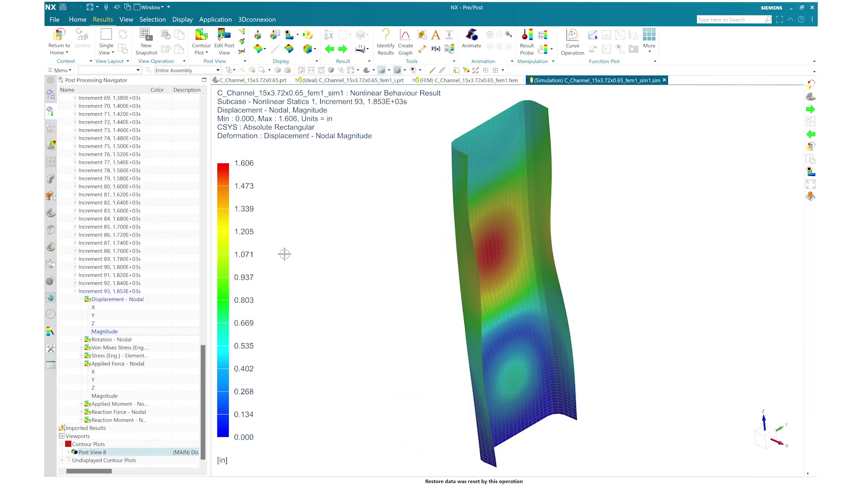